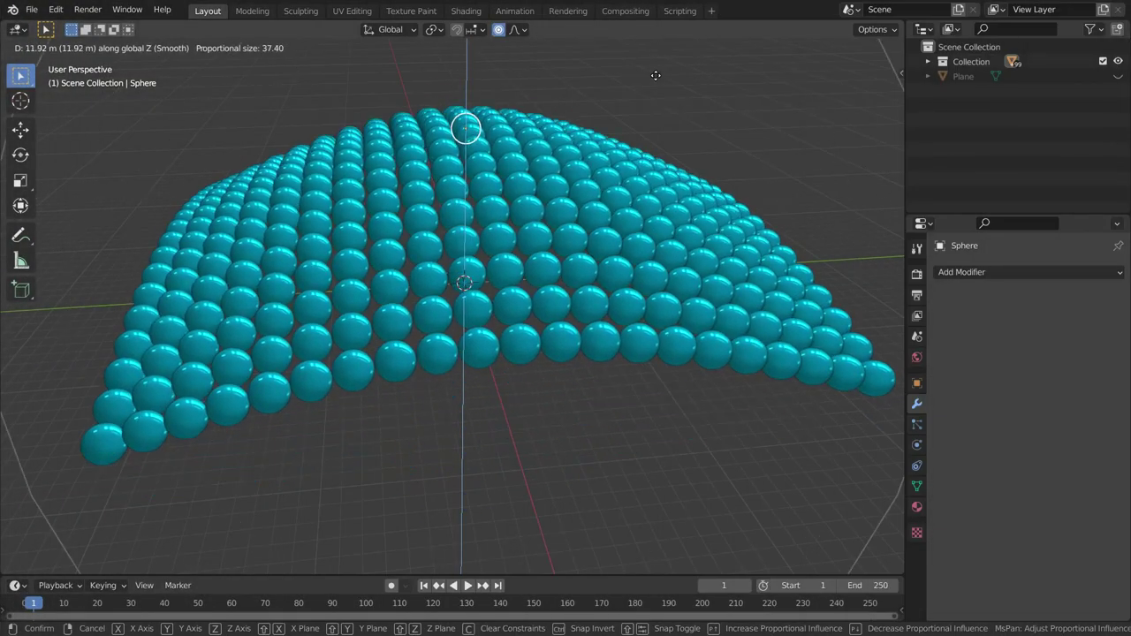
# Vary proportional influence with the wheel, then orbit over the flat 399-sphere grid
pyautogui.scroll(4, 645, 262)
pyautogui.scroll(5, 638, 177)
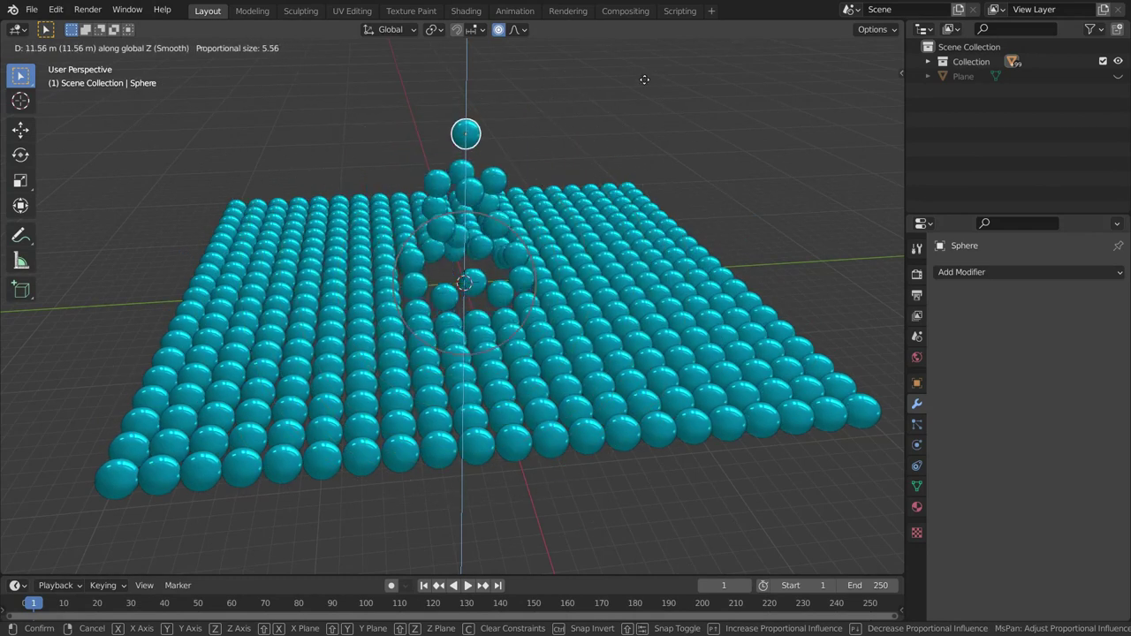
pyautogui.scroll(-5, 633, 77)
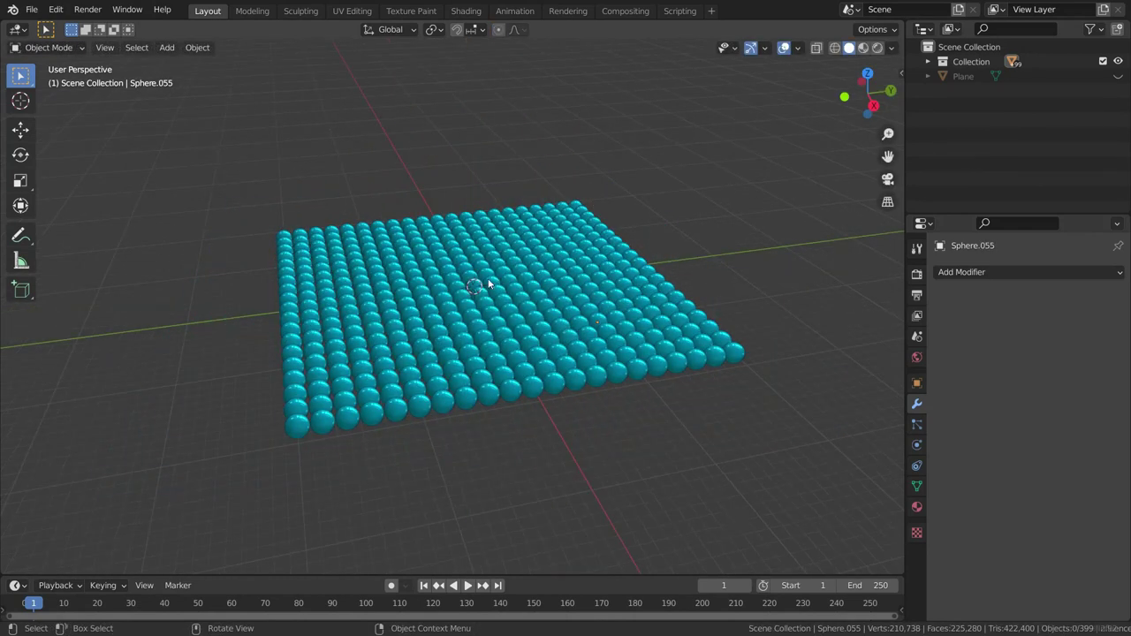
pyautogui.scroll(2, 487, 284)
pyautogui.moveTo(466, 285); pyautogui.dragTo(475, 351, button='middle')
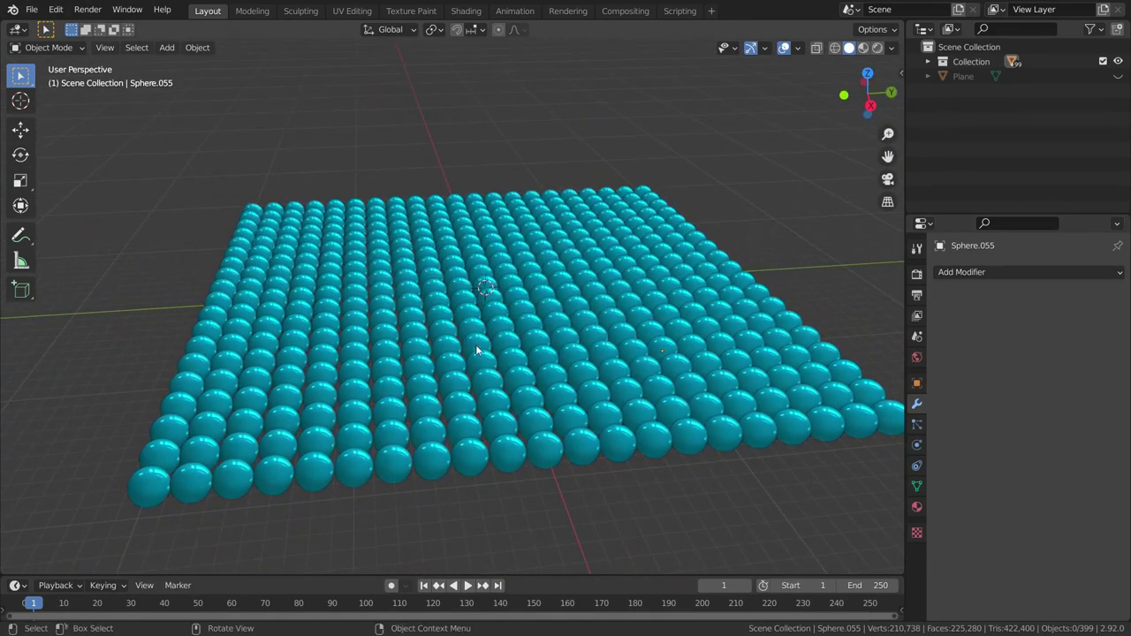
pyautogui.press('g')
pyautogui.click(395, 232)
pyautogui.press('g')
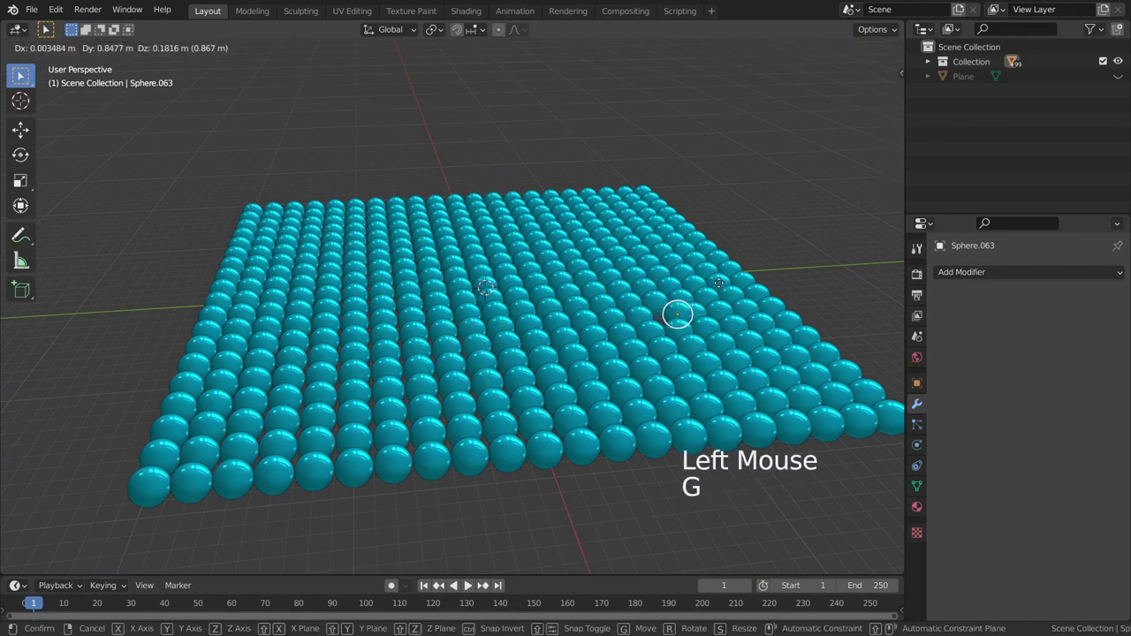
pyautogui.click(395, 233)
pyautogui.press('g')
pyautogui.click(395, 232)
pyautogui.click(425, 350)
pyautogui.press('s')
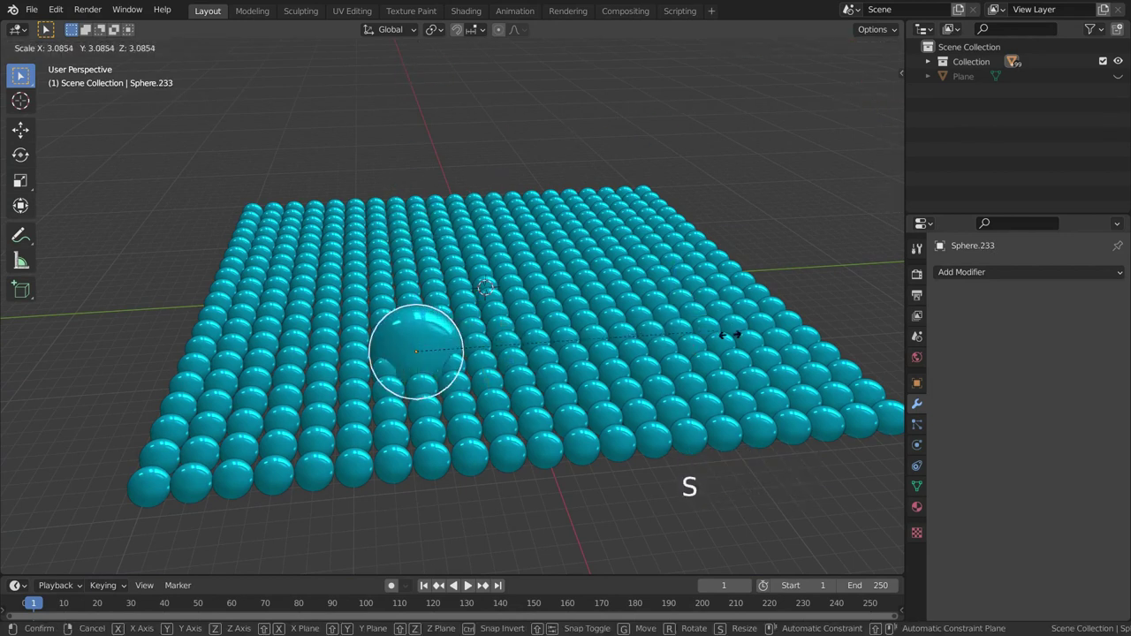
pyautogui.click(523, 370)
pyautogui.press('s')
pyautogui.rightClick(503, 358)
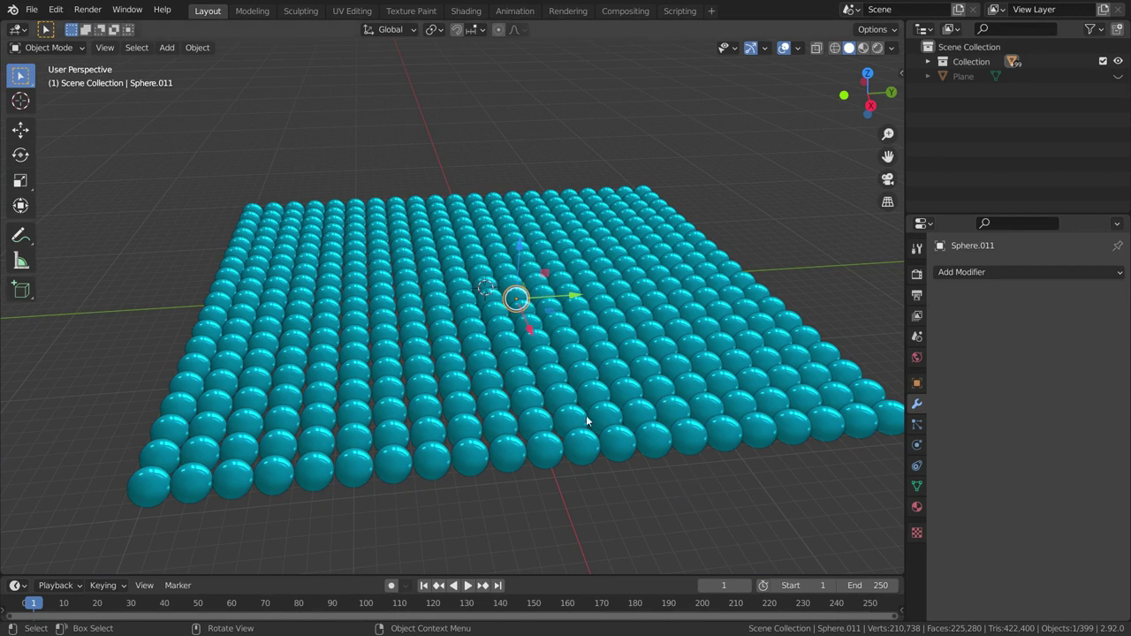
pyautogui.scroll(-3, 497, 353)
pyautogui.scroll(3, 497, 353)
pyautogui.click(770, 168)
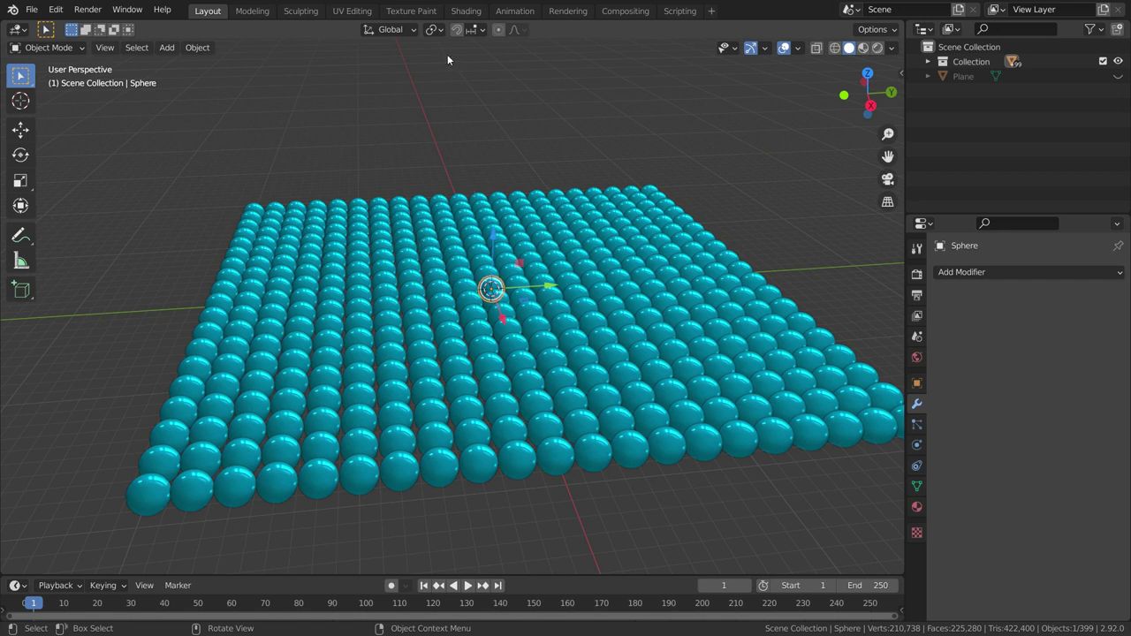
pyautogui.scroll(-2, 326, 270)
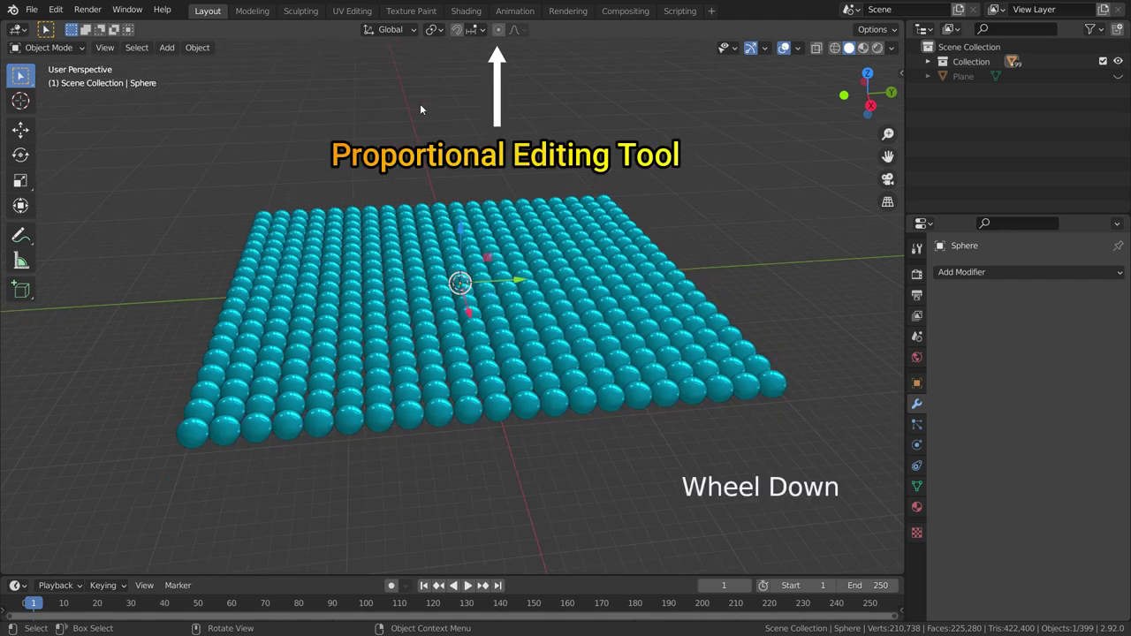
# Enable object proportional editing and start a Z-only grab of the centre sphere
pyautogui.click(498, 30)
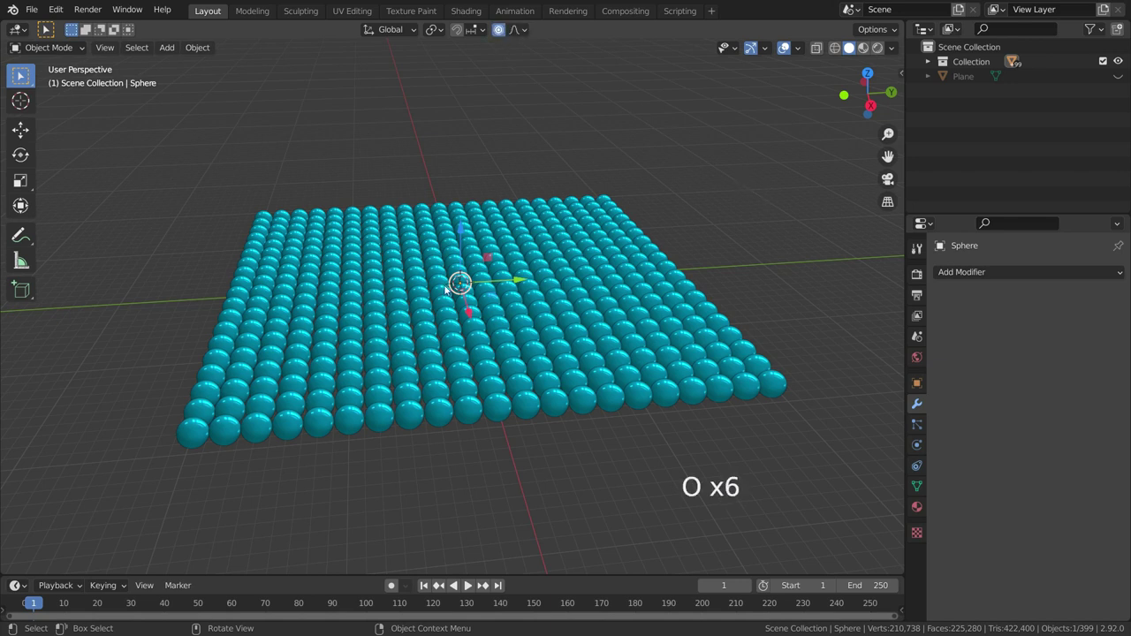
pyautogui.scroll(1, 440, 287)
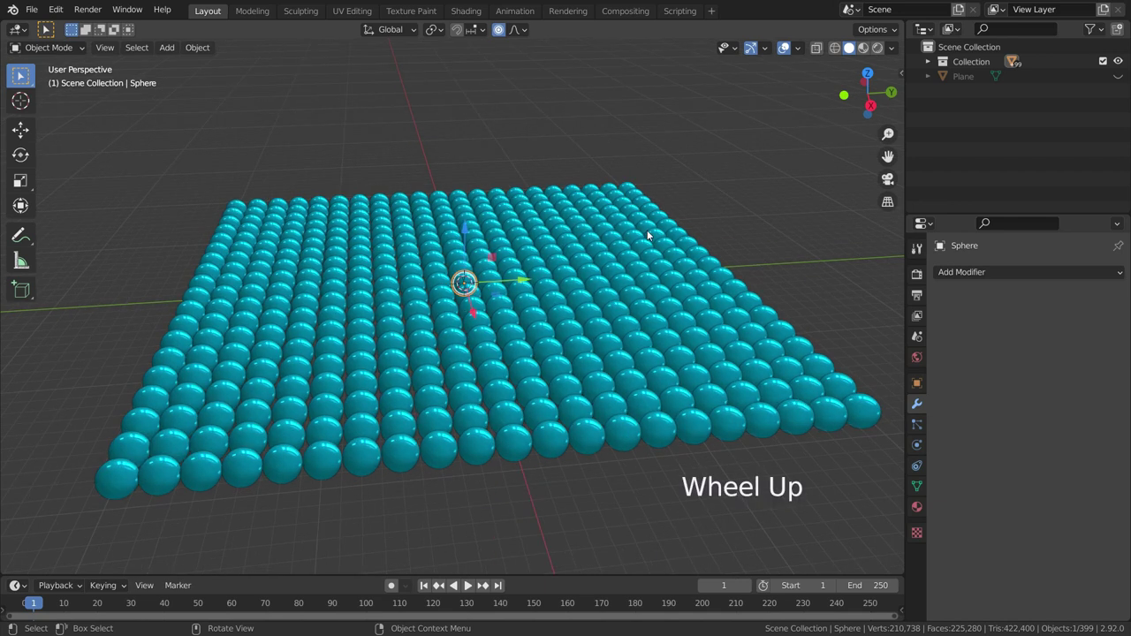
pyautogui.press('g')
pyautogui.press('z')
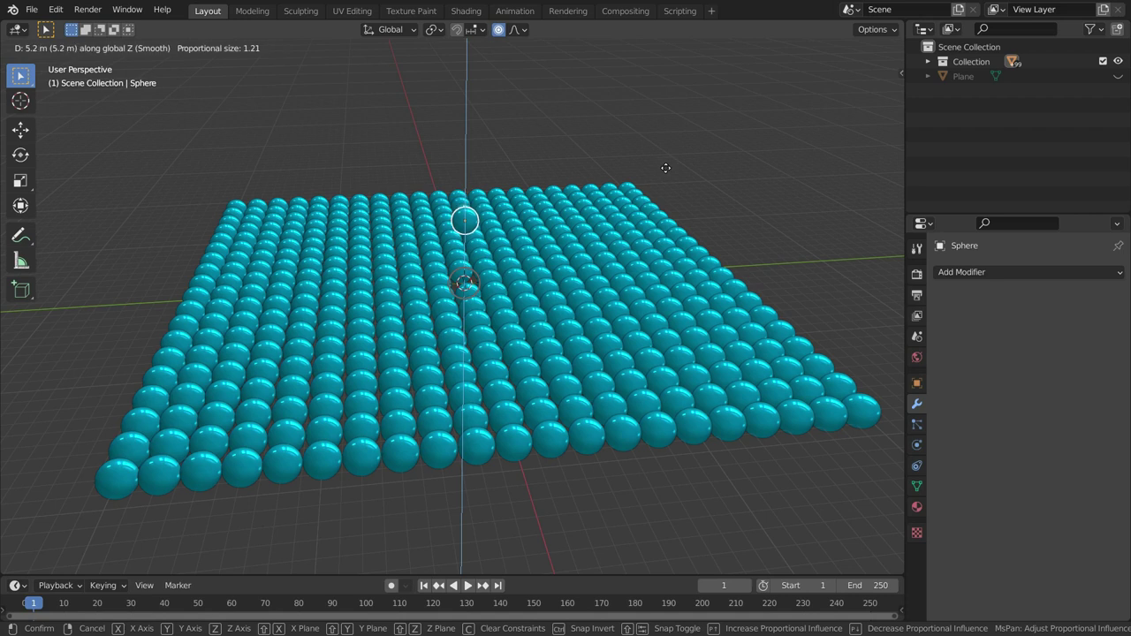
# Widen proportional size to 28.102 and confirm the centre raised 13.788 m into a dome
pyautogui.scroll(-2, 669, 172)
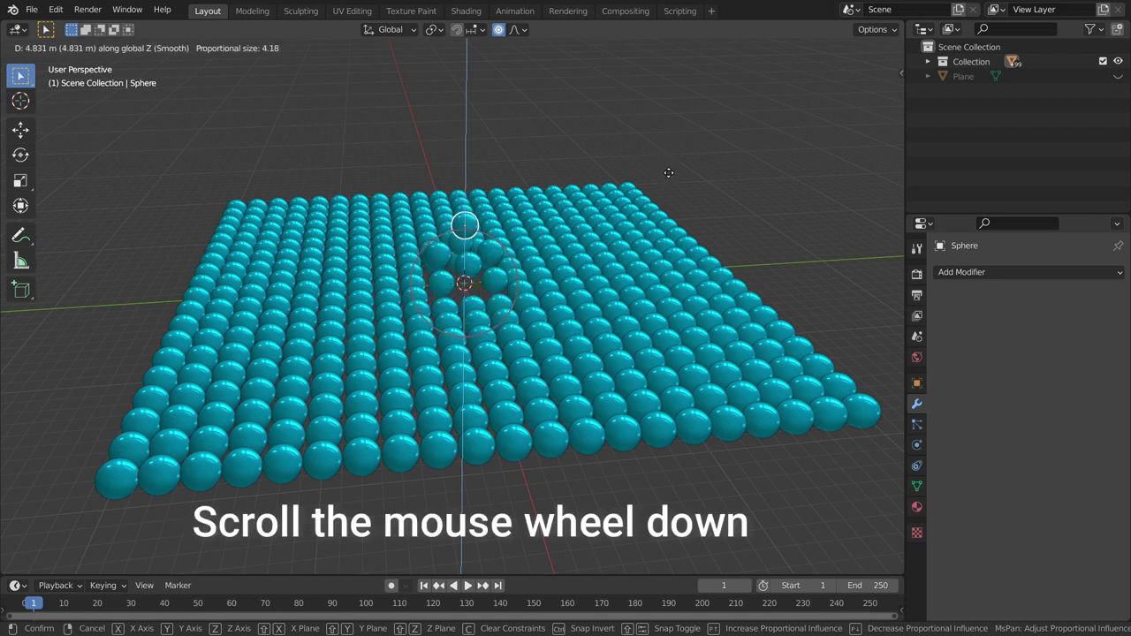
pyautogui.scroll(-14, 669, 172)
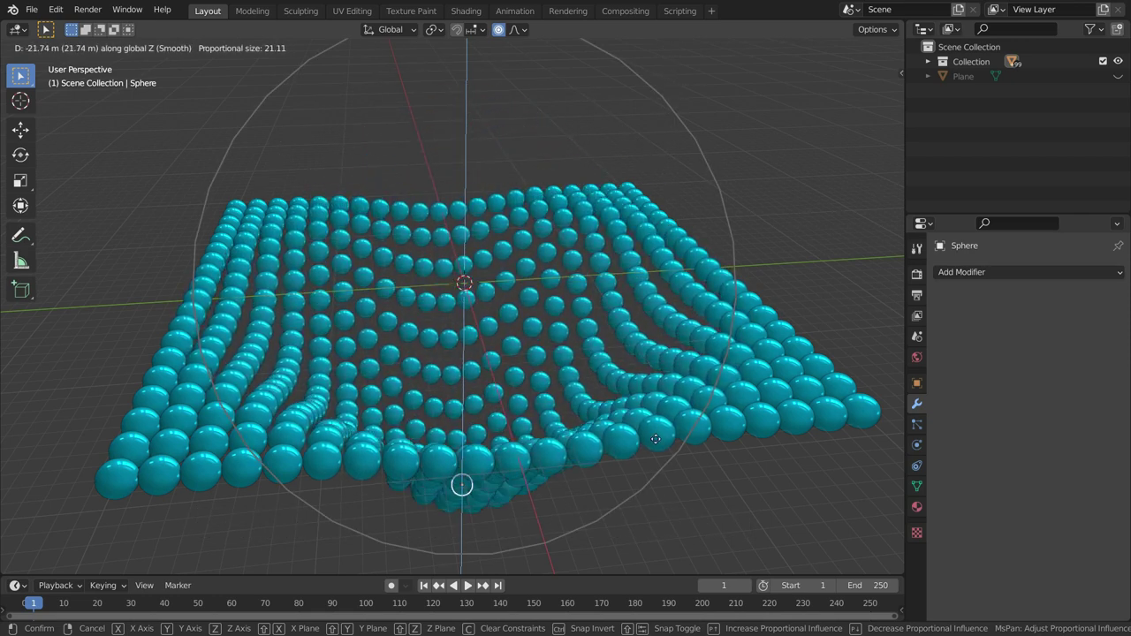
pyautogui.scroll(-3, 654, 97)
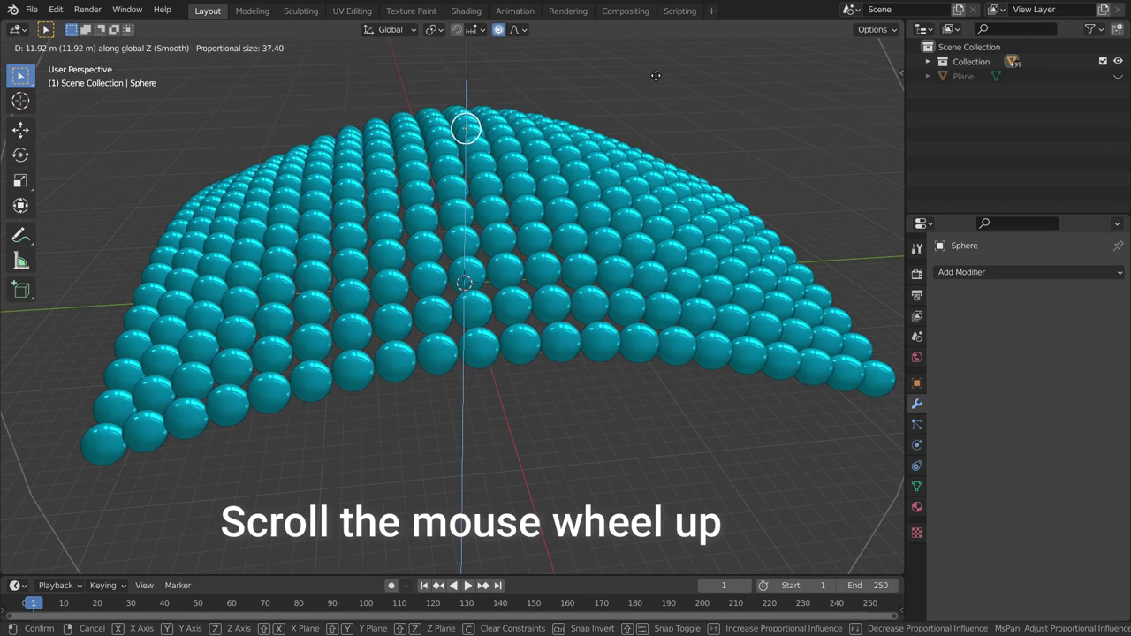
pyautogui.scroll(7, 658, 88)
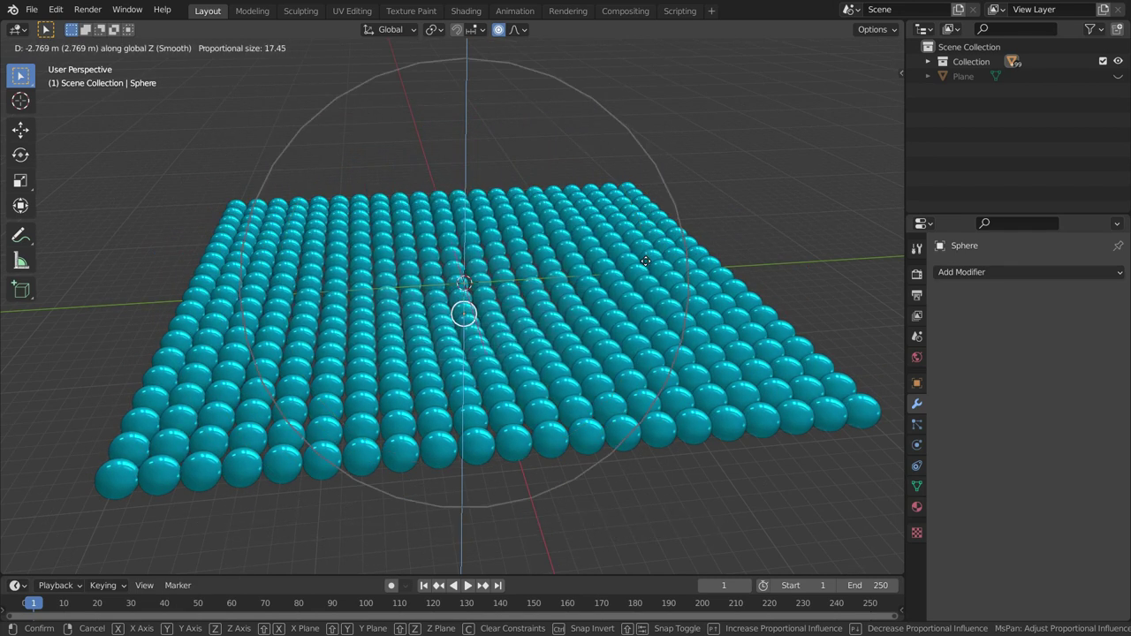
pyautogui.scroll(10, 645, 261)
pyautogui.scroll(-11, 644, 119)
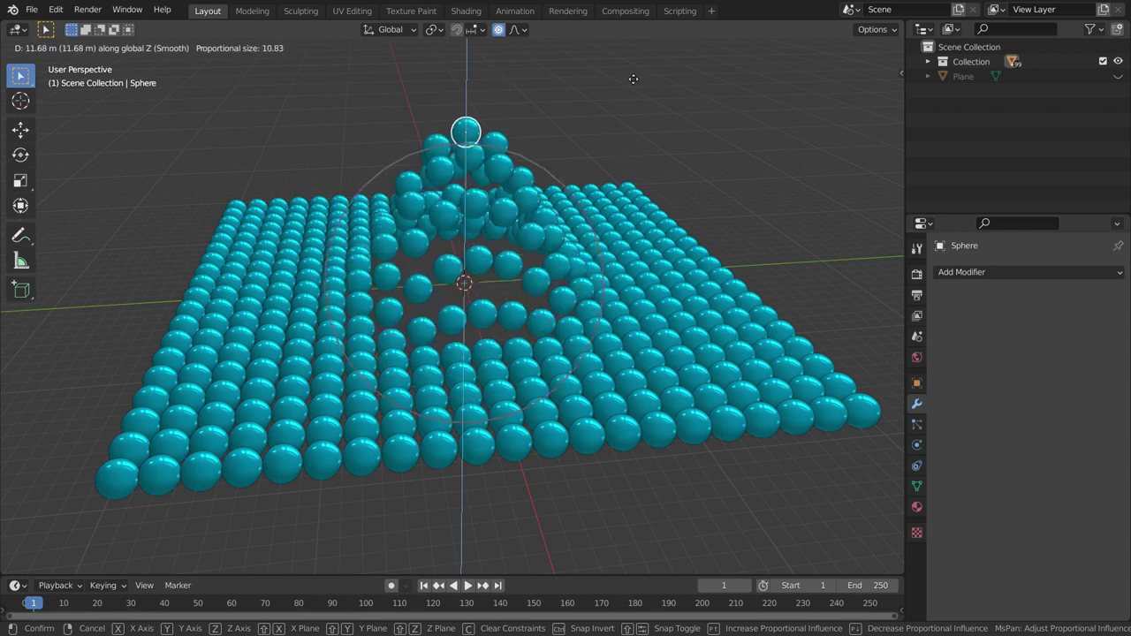
pyautogui.scroll(6, 646, 131)
pyautogui.scroll(-12, 643, 115)
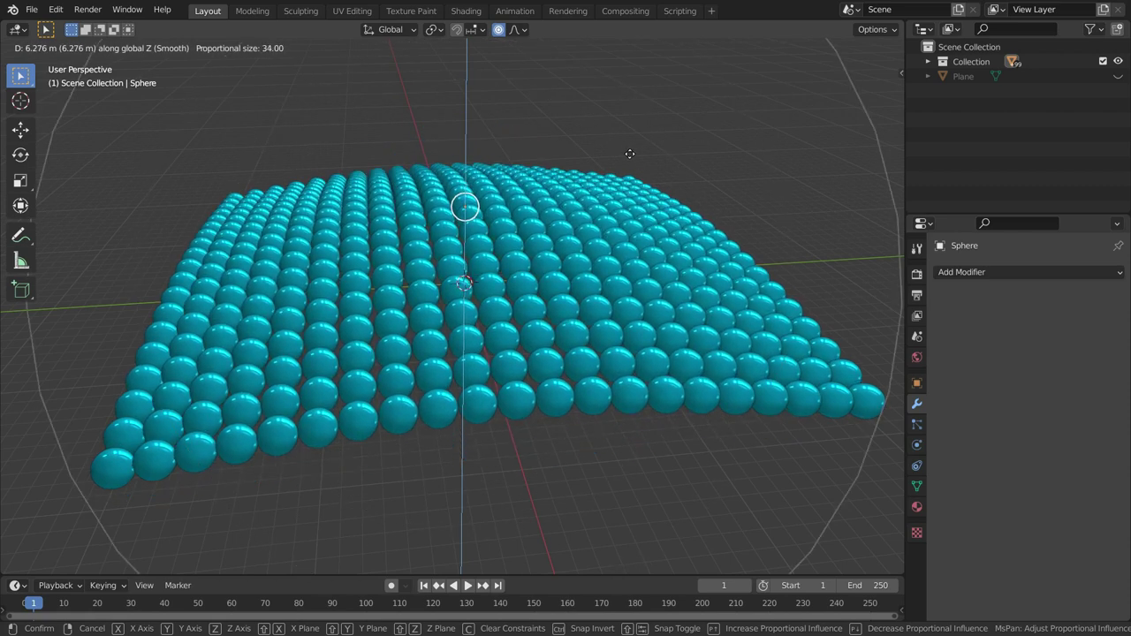
pyautogui.scroll(10, 639, 102)
pyautogui.scroll(-8, 633, 82)
pyautogui.scroll(-2, 618, 106)
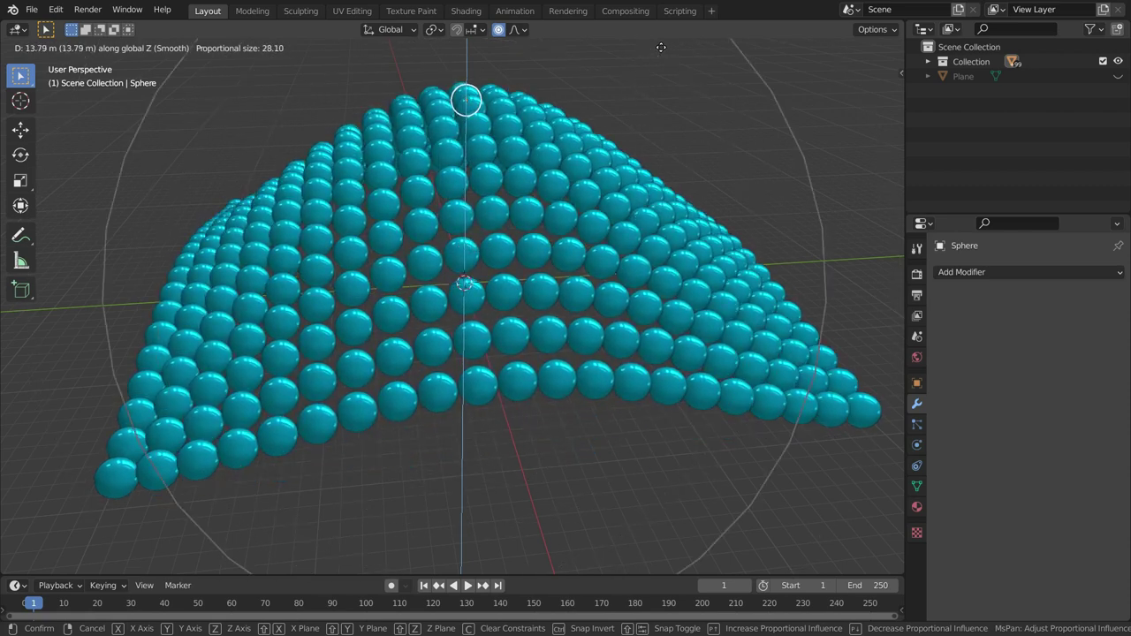
pyautogui.click(579, 122)
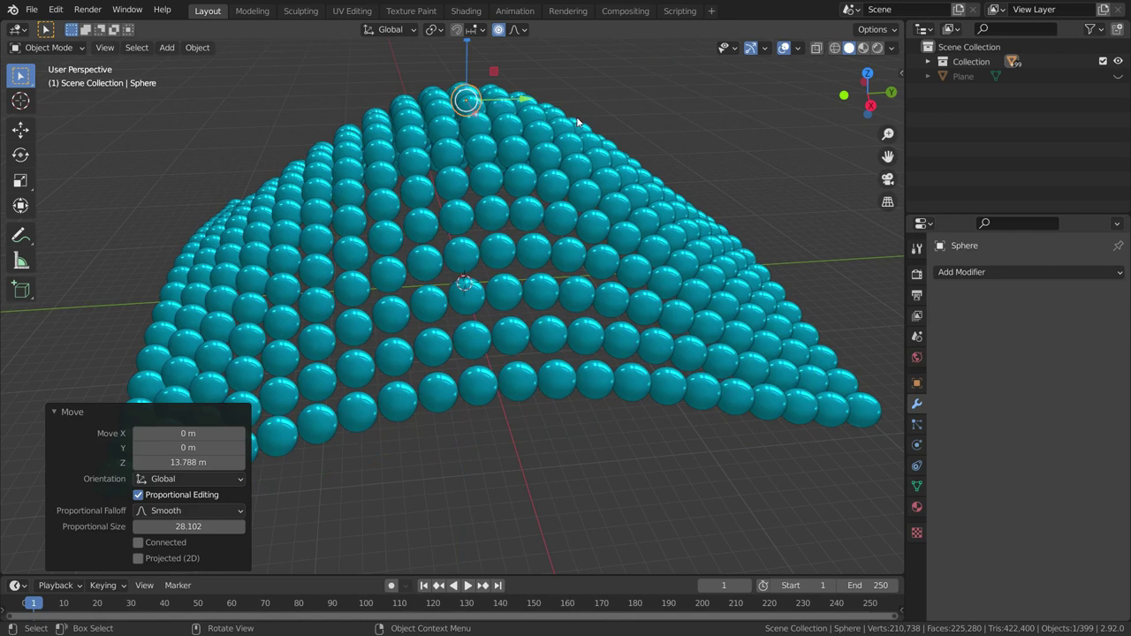
# Switch falloff to Sharp and redo the lift, peaking the centre at 15.823 m
pyautogui.click(515, 31)
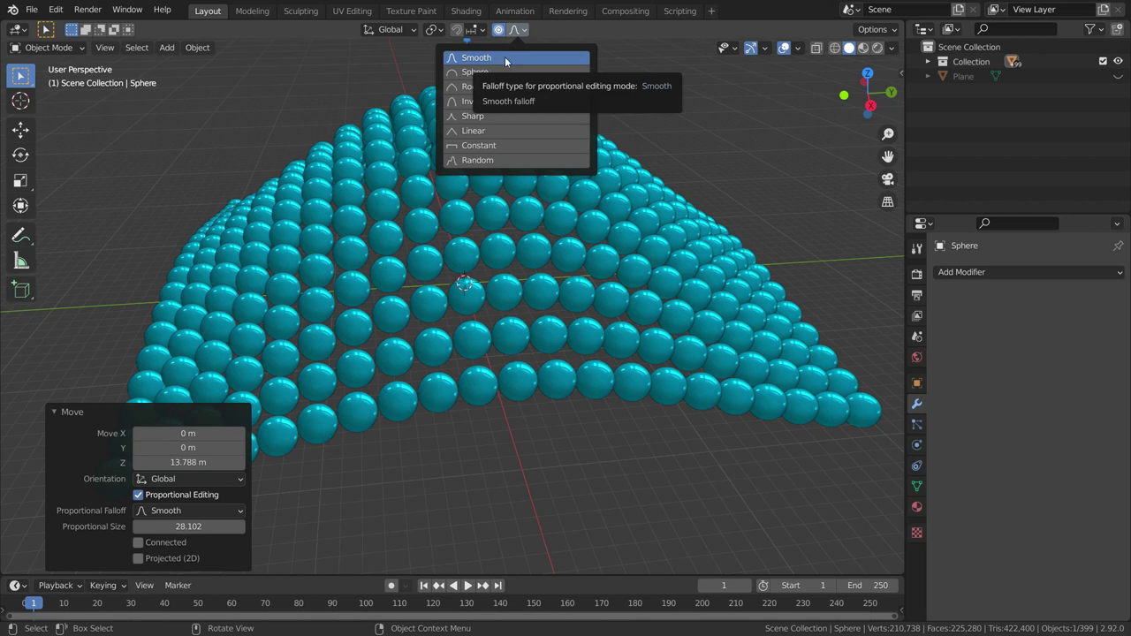
pyautogui.click(497, 117)
pyautogui.hotkey('ctrl', 'z')
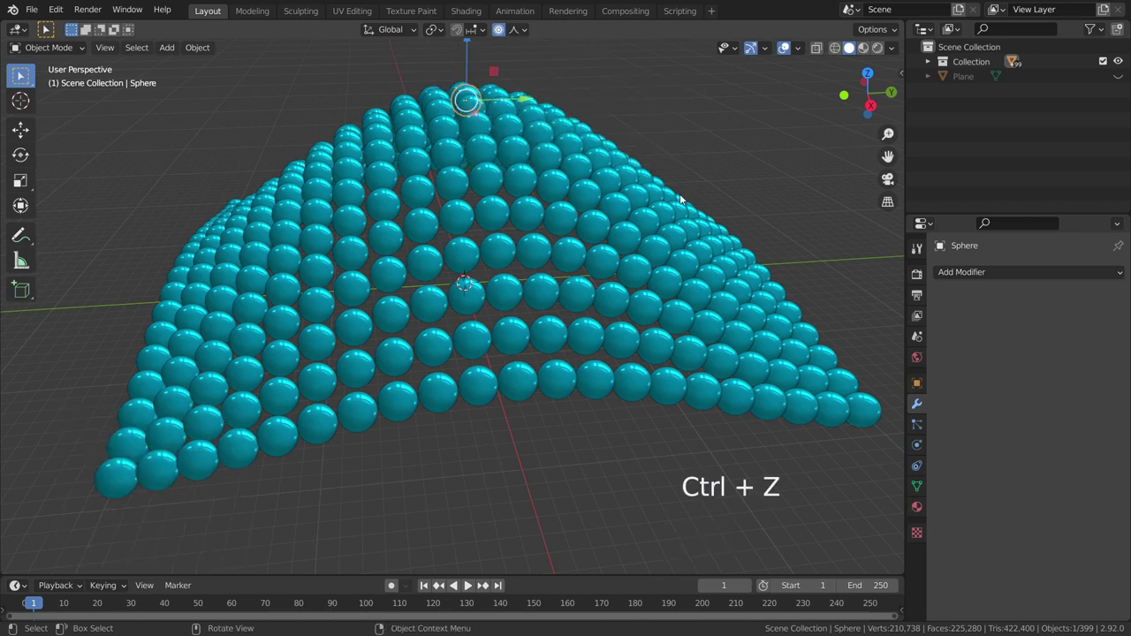
pyautogui.hotkey('ctrl', 'z')
pyautogui.press('g')
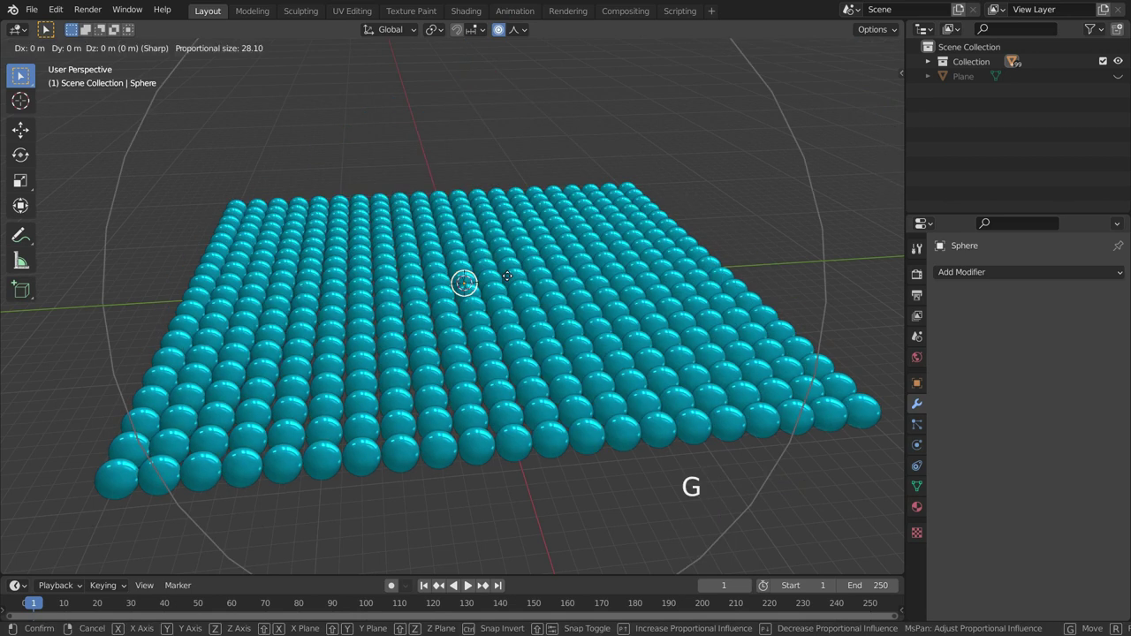
pyautogui.press('z')
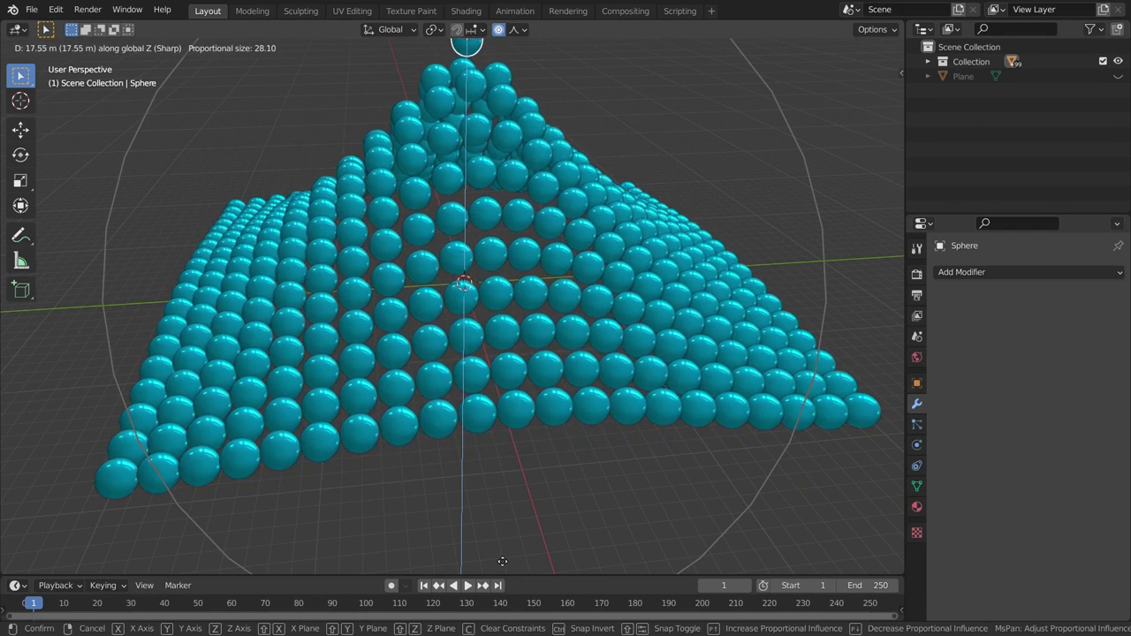
pyautogui.click(517, 112)
pyautogui.scroll(-2, 521, 161)
pyautogui.scroll(2, 521, 162)
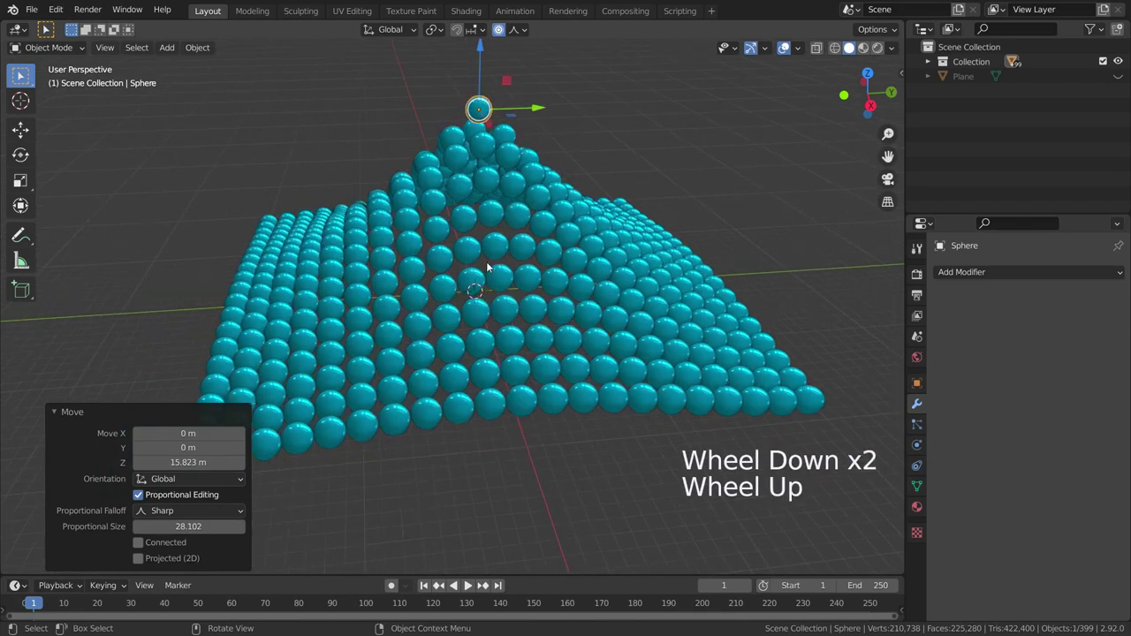
# Inspect the peak from the front, then undo and re-raise the centre sphere
pyautogui.moveTo(521, 162); pyautogui.dragTo(497, 265, button='middle')
pyautogui.scroll(-3, 500, 271)
pyautogui.scroll(2, 500, 271)
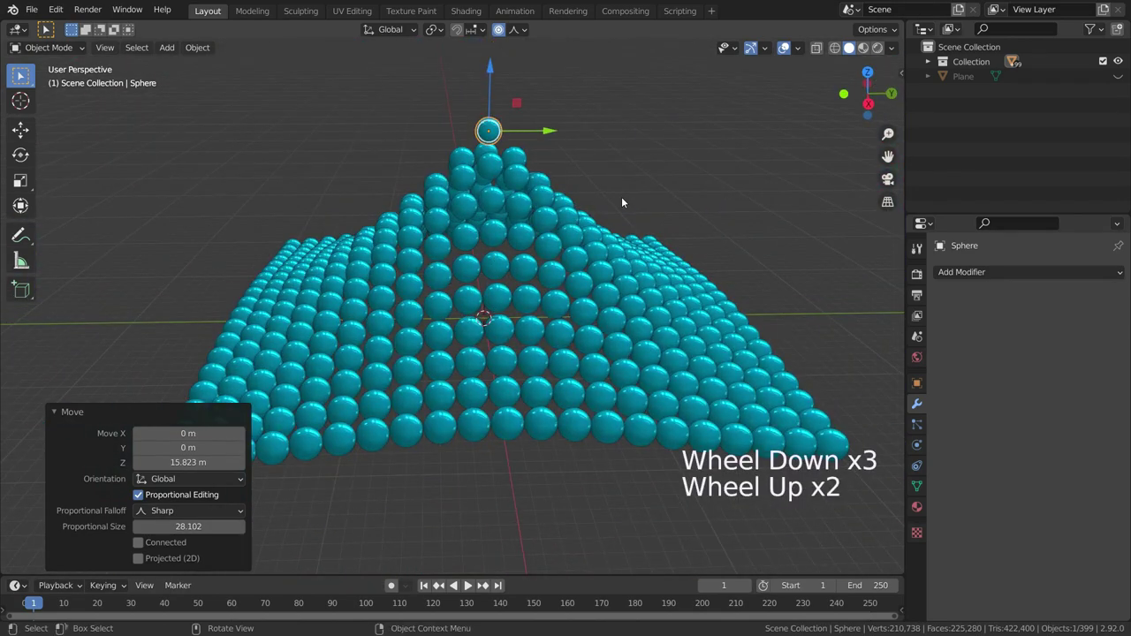
pyautogui.press('KP_1')
pyautogui.scroll(-2, 622, 203)
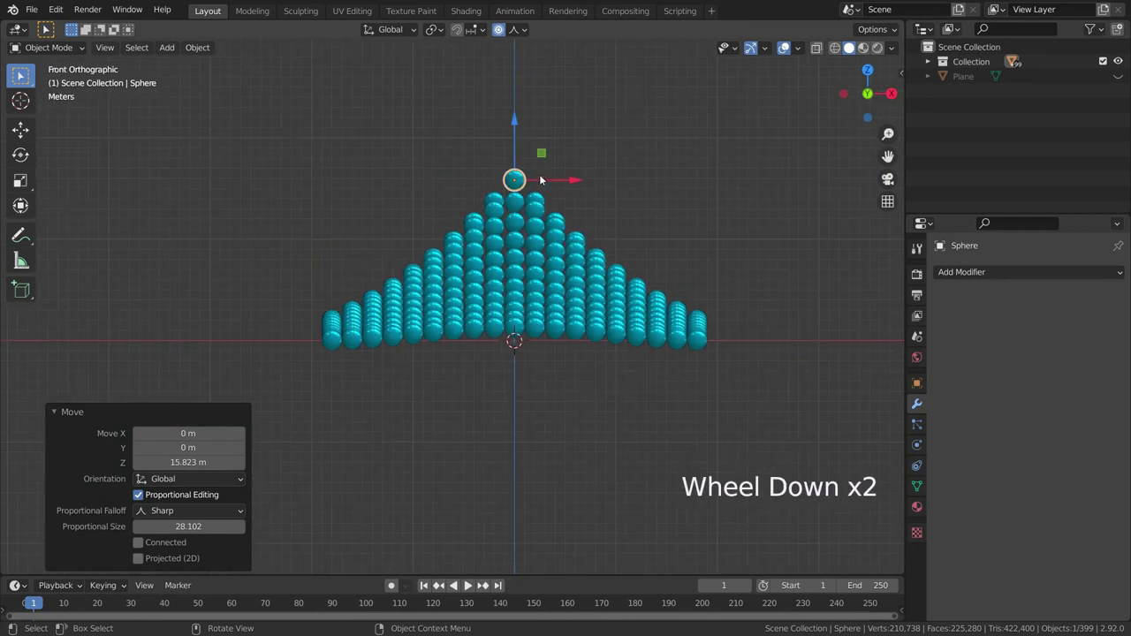
pyautogui.scroll(3, 596, 243)
pyautogui.scroll(-2, 597, 243)
pyautogui.hotkey('ctrl', 'z')
pyautogui.press('g')
pyautogui.press('z')
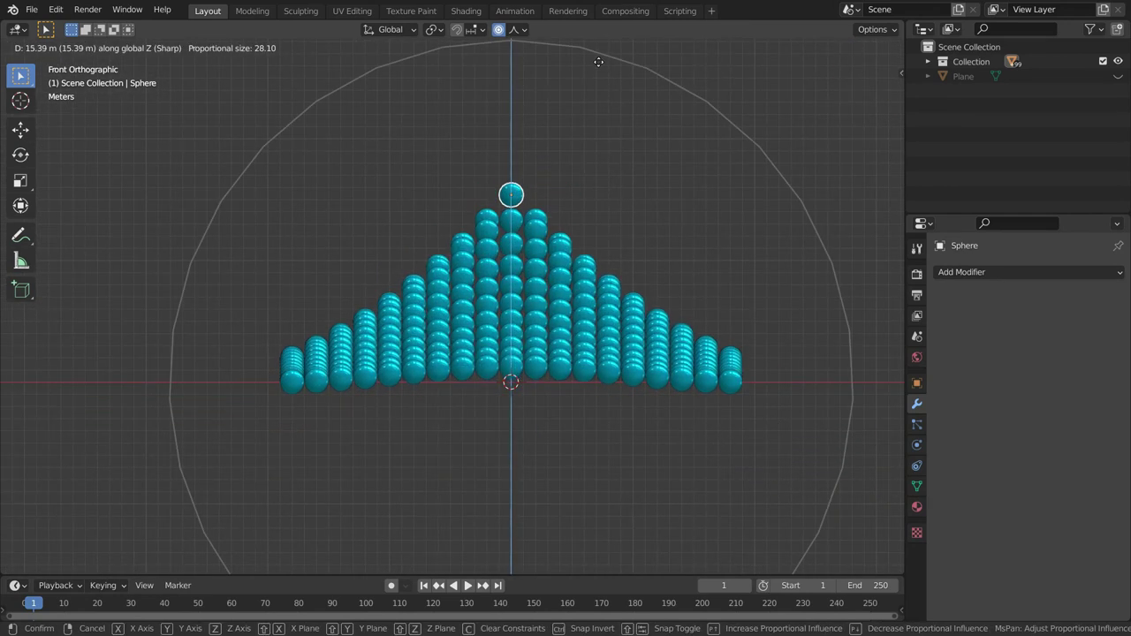
pyautogui.click(589, 564)
# Lift the centre sphere further with another vertical proportional move
pyautogui.press('g')
pyautogui.press('z')
pyautogui.scroll(8, 589, 564)
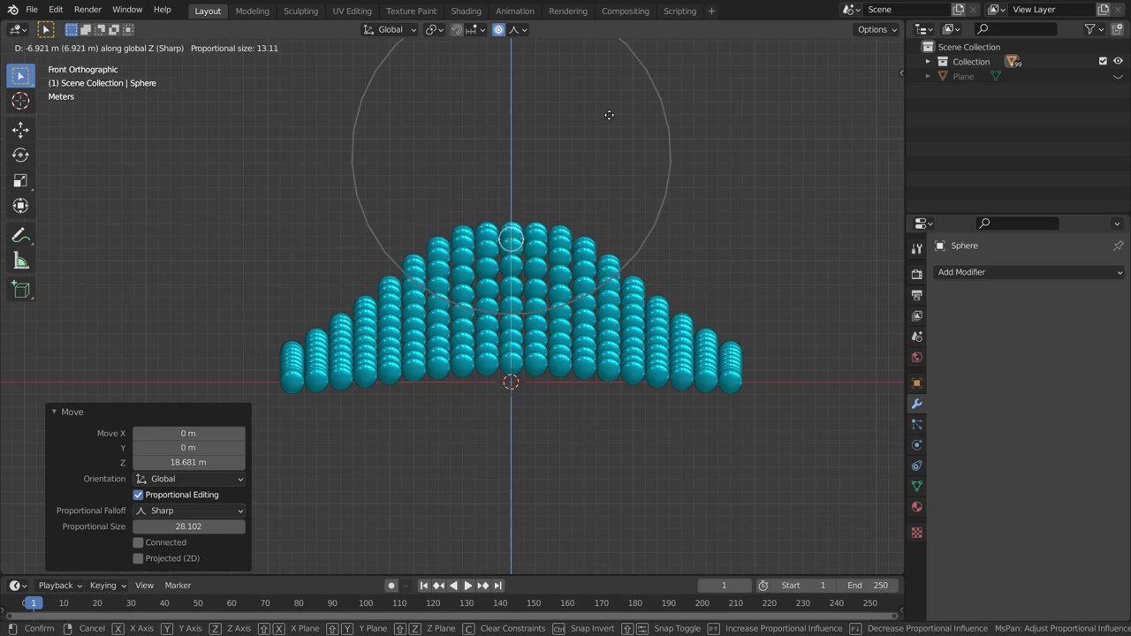
pyautogui.scroll(-6, 600, 60)
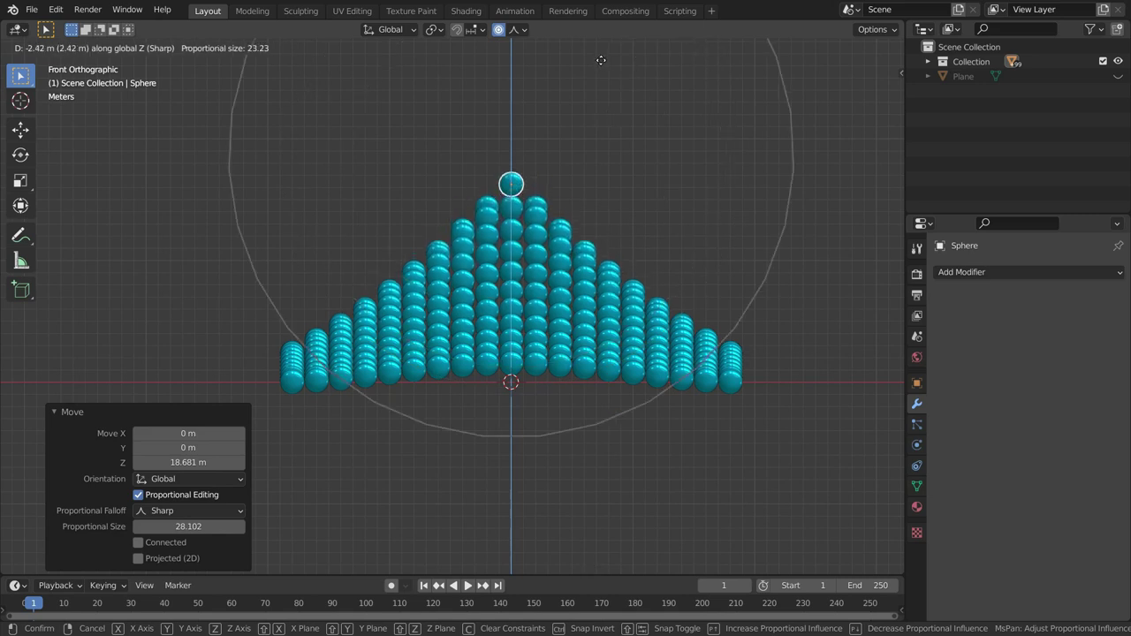
pyautogui.click(604, 553)
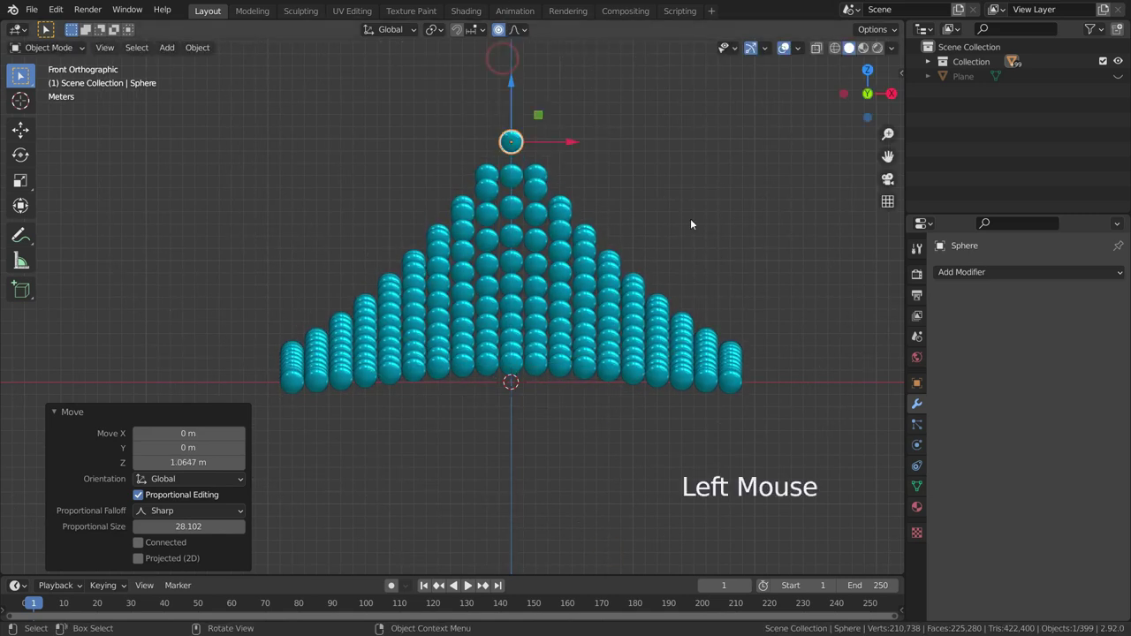
# Redo the raise as a Sharp-falloff pyramid peaking at 17.423 m
pyautogui.hotkey('ctrl', 'z')
pyautogui.hotkey('ctrl', 'z')
pyautogui.hotkey('ctrl', 'z')
pyautogui.press('g')
pyautogui.press('z')
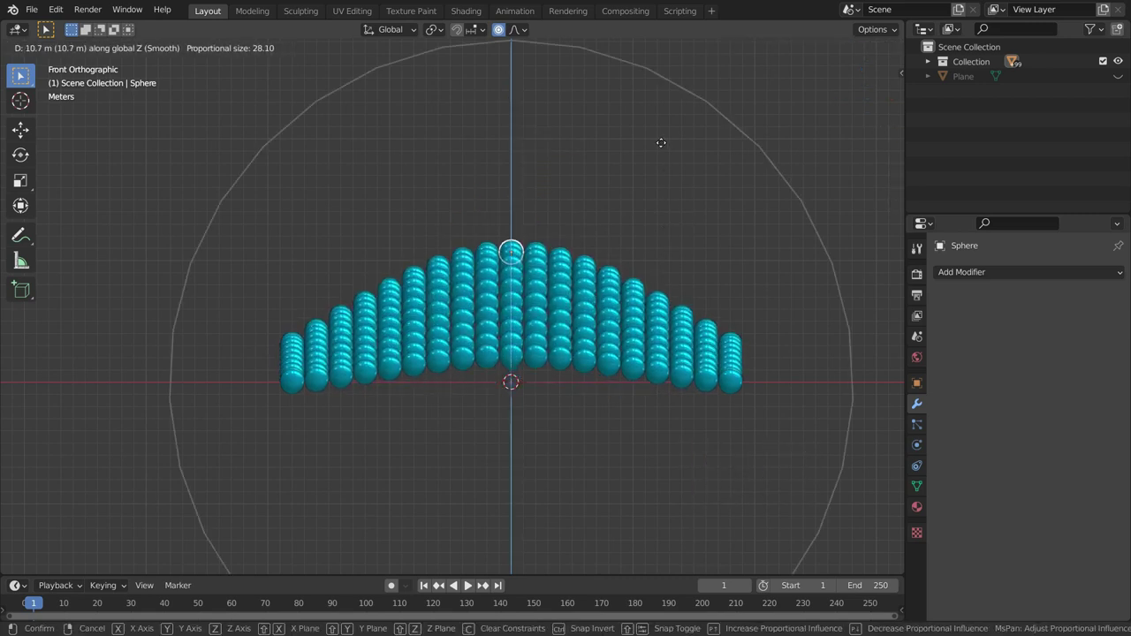
pyautogui.click(660, 73)
pyautogui.click(517, 29)
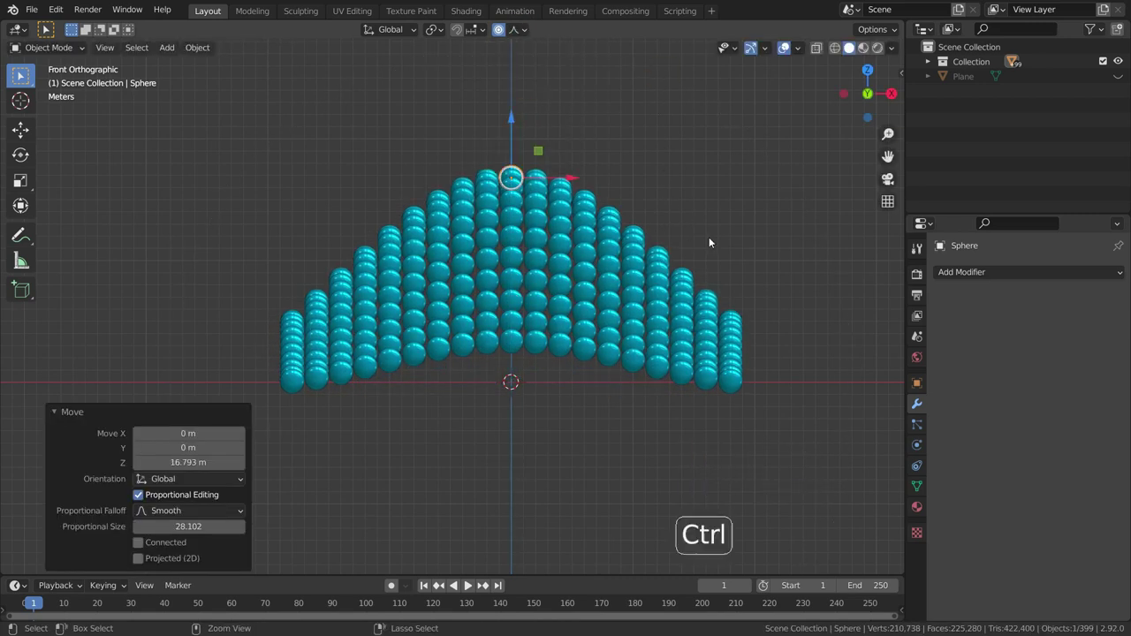
pyautogui.hotkey('ctrl', 'z')
pyautogui.hotkey('ctrl', 'z')
pyautogui.press('g')
pyautogui.press('z')
pyautogui.click(555, 268)
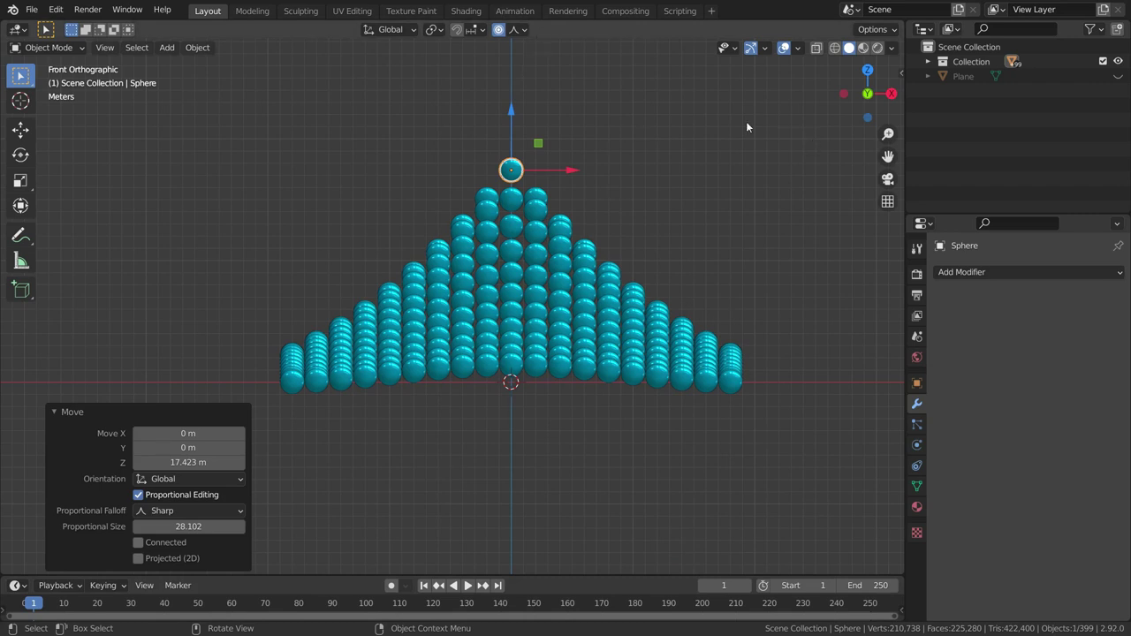
# Choose Random falloff and re-raise the centre 26.279 m at size 28.102
pyautogui.click(517, 29)
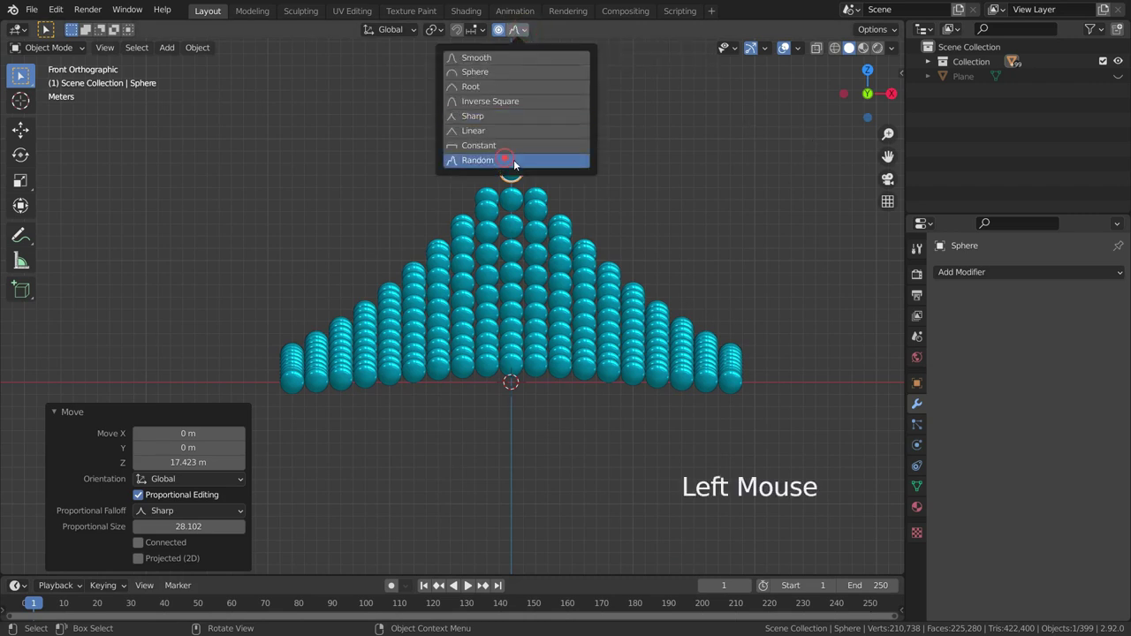
pyautogui.click(504, 160)
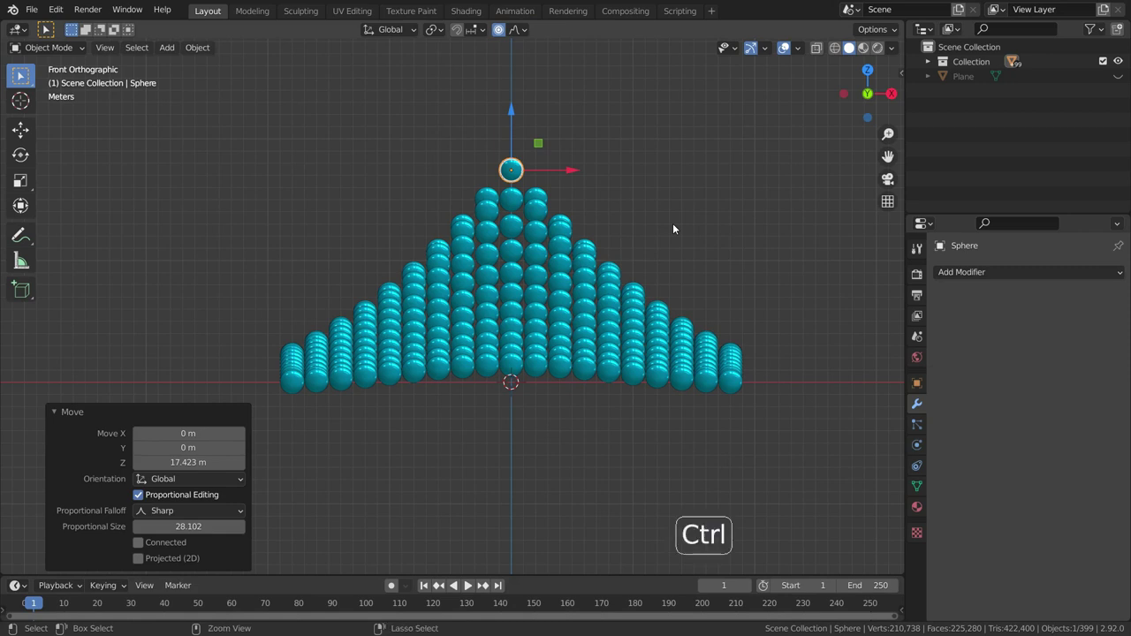
pyautogui.hotkey('ctrl', 'z')
pyautogui.hotkey('ctrl', 'z')
pyautogui.press('g')
pyautogui.press('z')
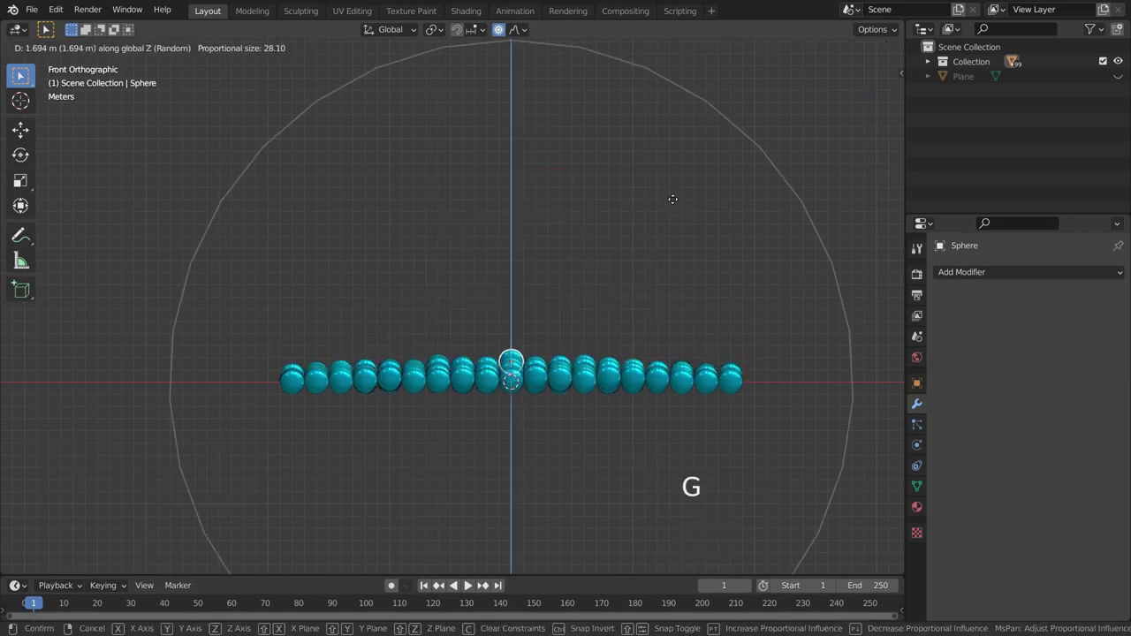
pyautogui.click(622, 462)
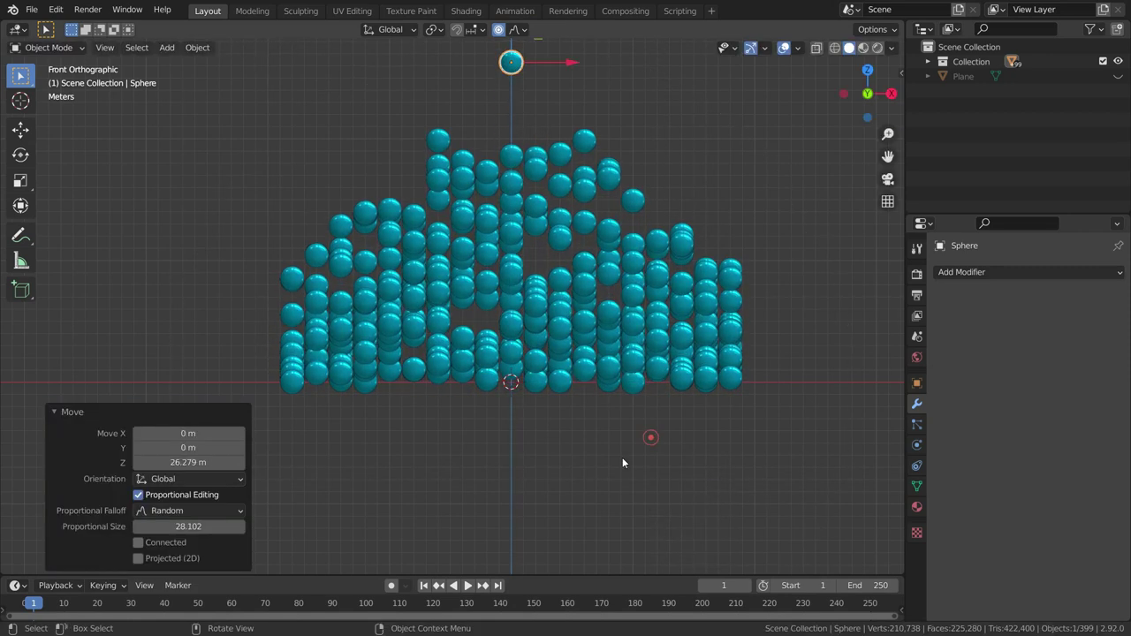
# Orbit around the unevenly scattered sphere field in perspective
pyautogui.scroll(-3, 530, 446)
pyautogui.scroll(1, 491, 434)
pyautogui.moveTo(492, 434); pyautogui.dragTo(642, 470, button='middle')
pyautogui.scroll(3, 562, 437)
pyautogui.moveTo(562, 437); pyautogui.dragTo(272, 415, button='middle')
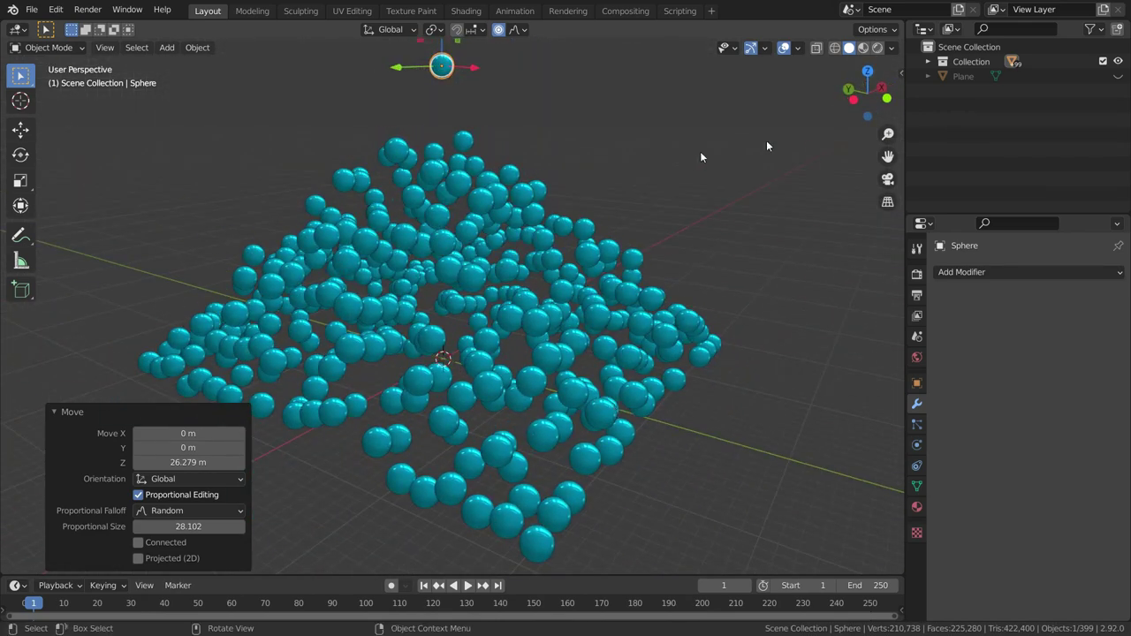
pyautogui.moveTo(619, 305); pyautogui.dragTo(551, 324, button='middle')
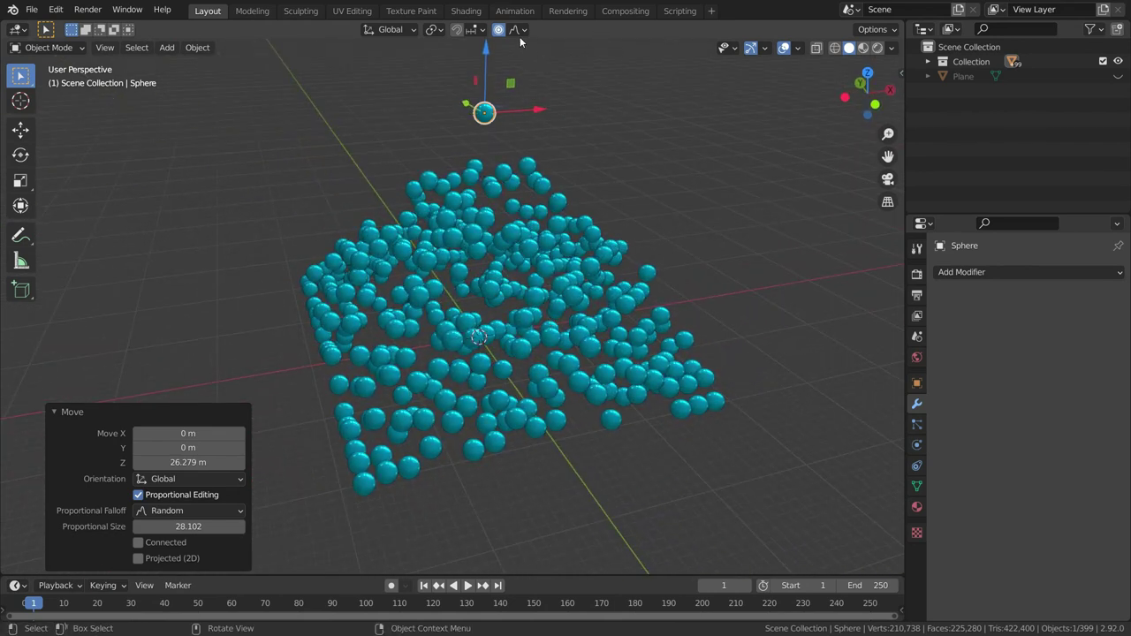
# Set the falloff back to Smooth and undo the random raise
pyautogui.click(519, 31)
pyautogui.hotkey('ctrl', 'z')
pyautogui.hotkey('ctrl', 'z')
pyautogui.scroll(2, 472, 351)
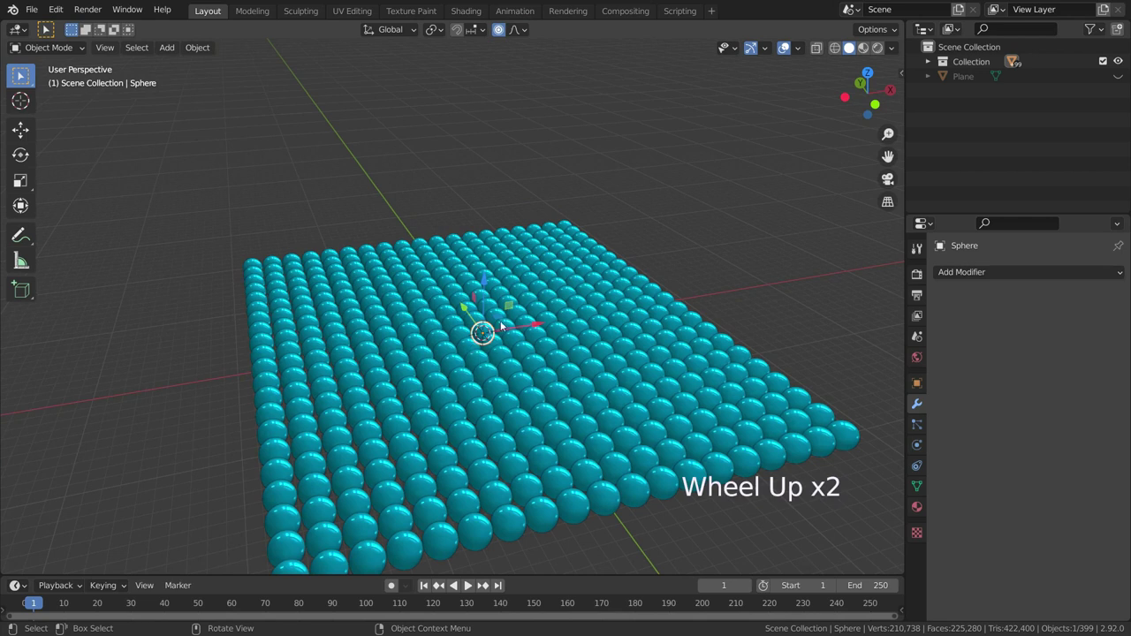
# Try a proportional Z rotation on the centre sphere, then cancel it
pyautogui.click(484, 340)
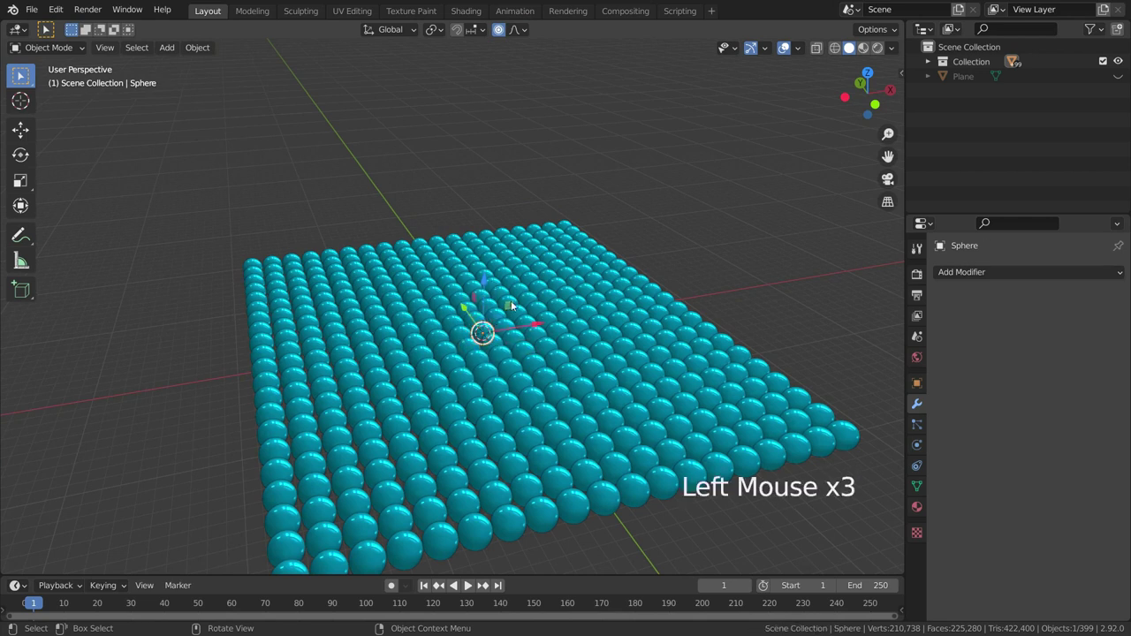
pyautogui.press('r')
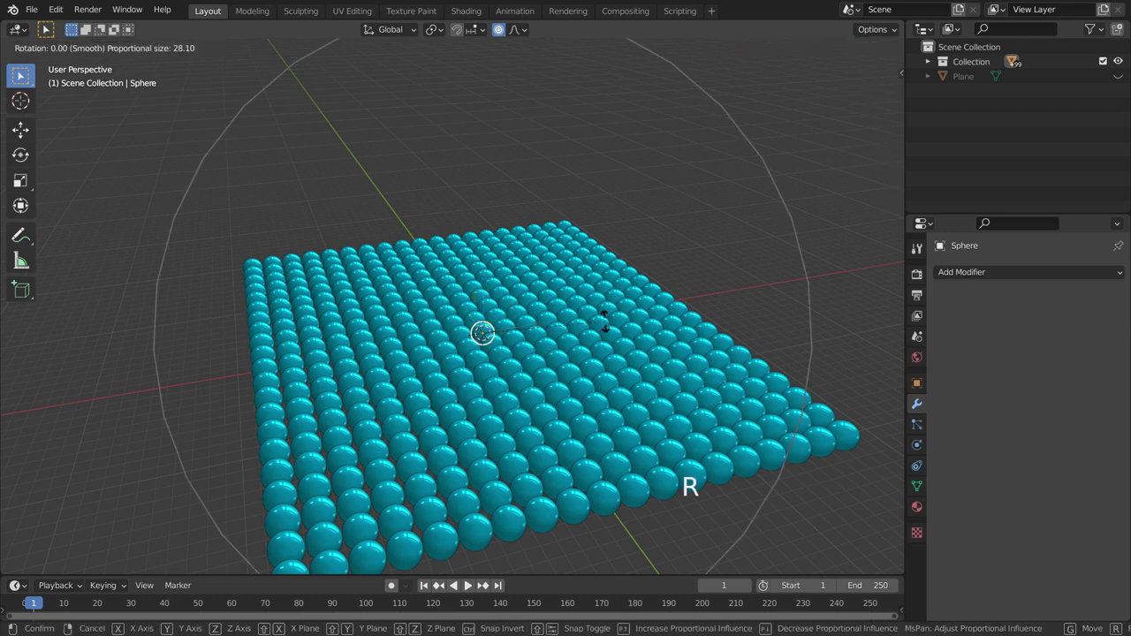
pyautogui.press('z')
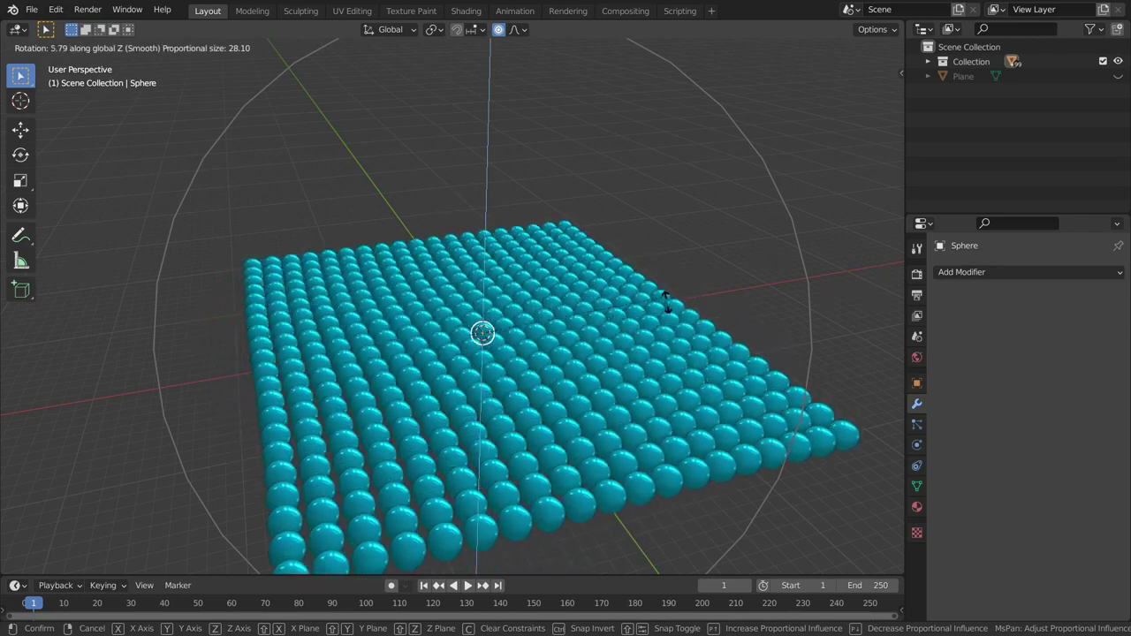
pyautogui.scroll(4, 402, 367)
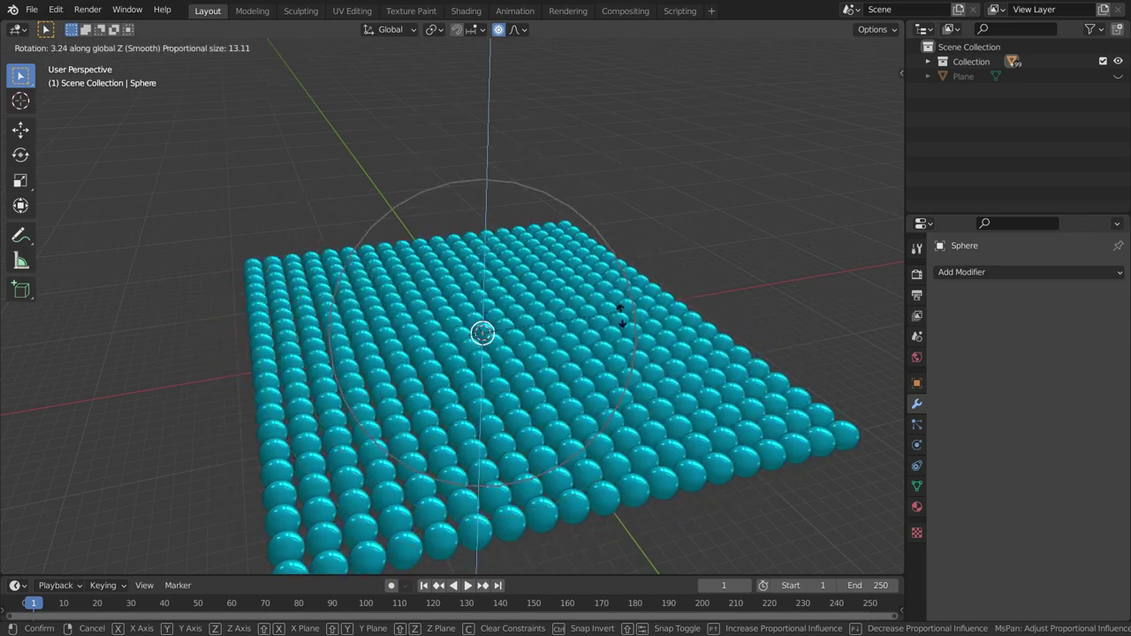
pyautogui.scroll(-6, 508, 424)
pyautogui.press('Escape')
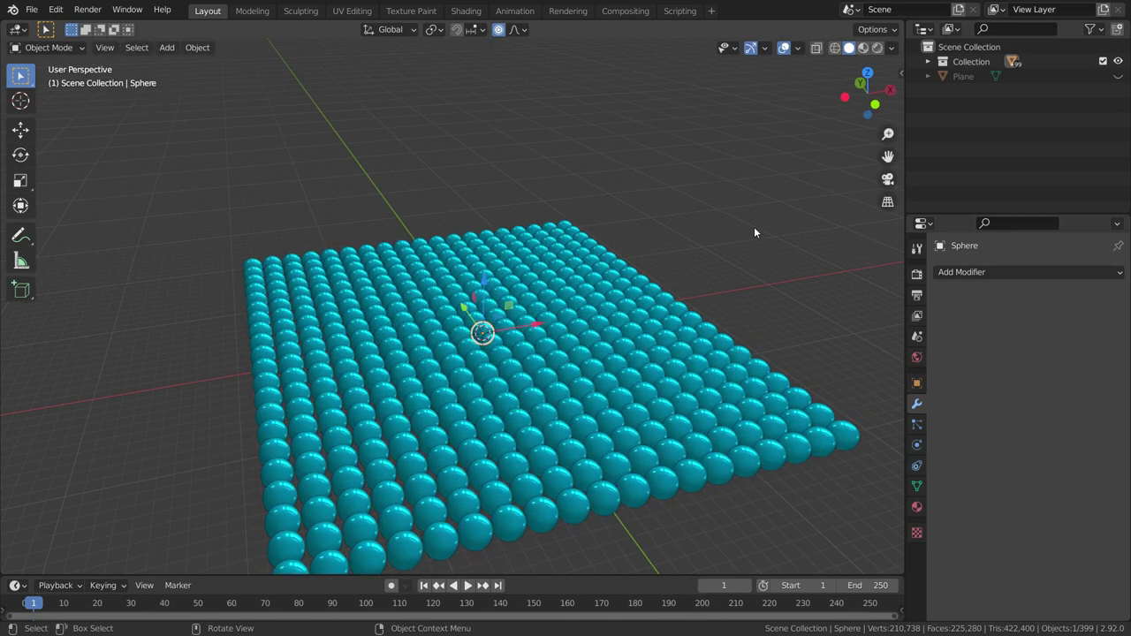
pyautogui.press('s')
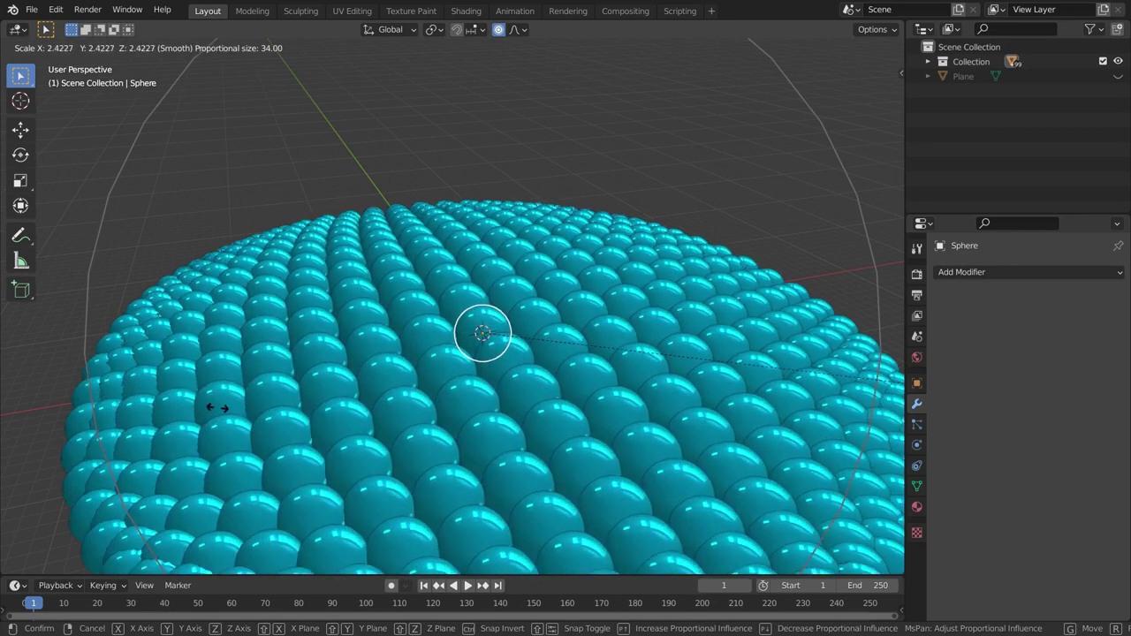
pyautogui.scroll(13, 566, 336)
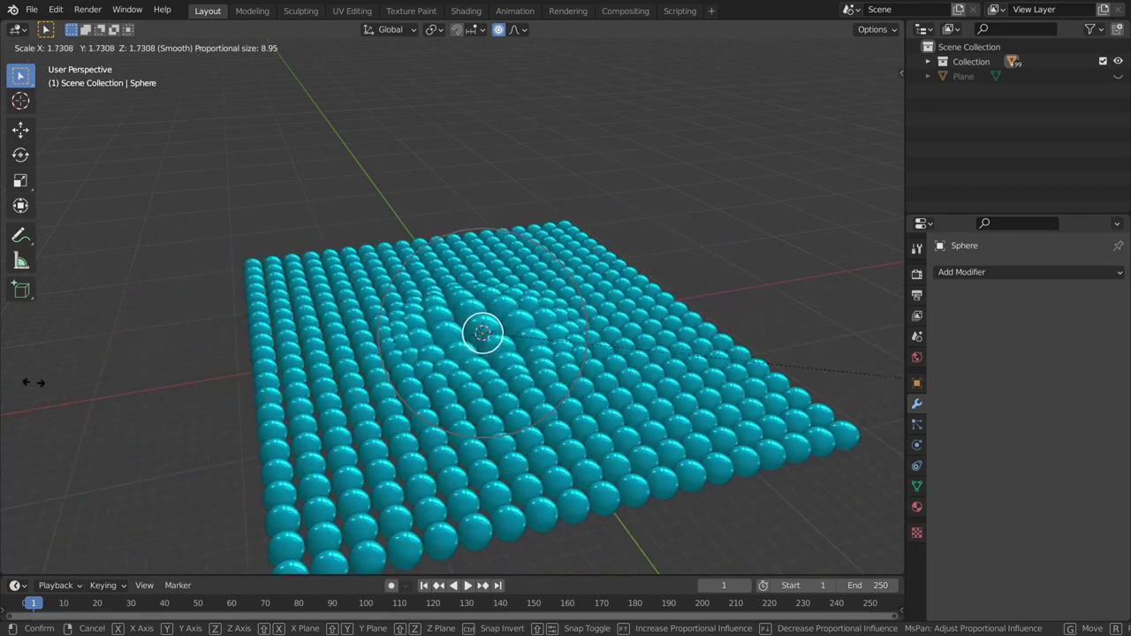
pyautogui.scroll(-3, 567, 345)
pyautogui.click(566, 344)
pyautogui.scroll(3, 574, 331)
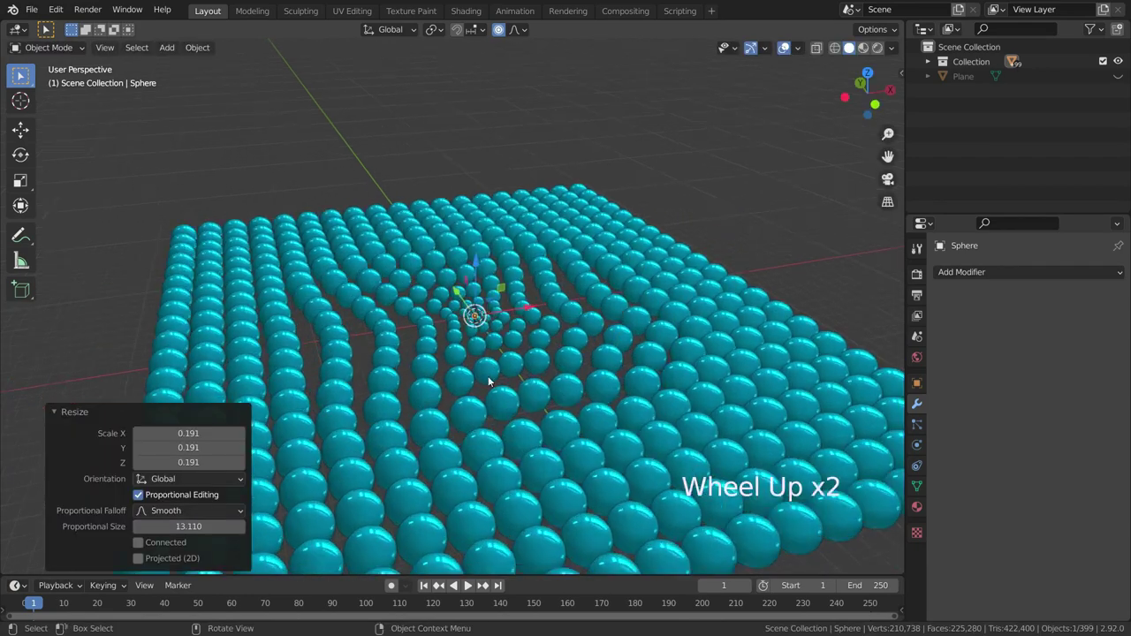
pyautogui.scroll(-5, 592, 313)
pyautogui.hotkey('ctrl', 'z')
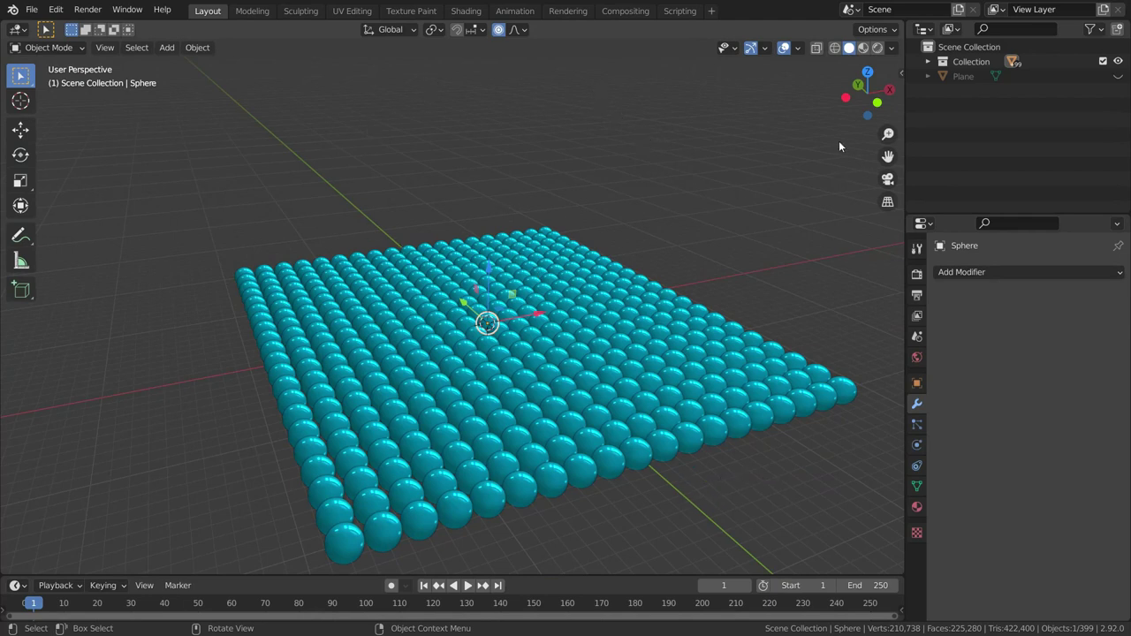
# Hide the sphere collection, unhide the Plane and select it
pyautogui.click(1119, 61)
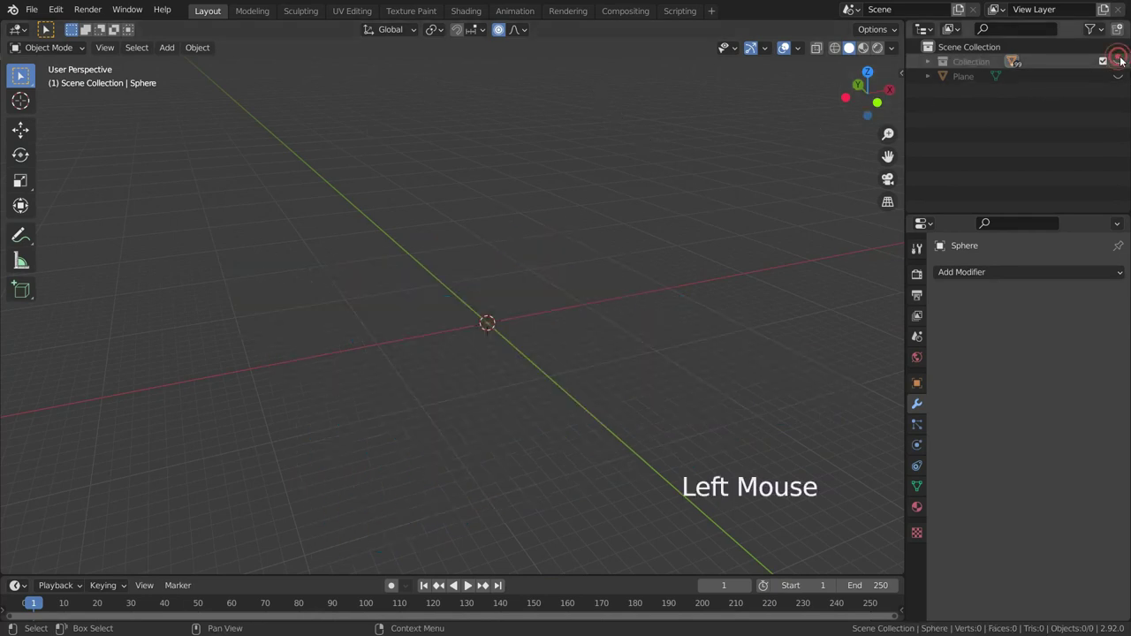
pyautogui.click(1118, 76)
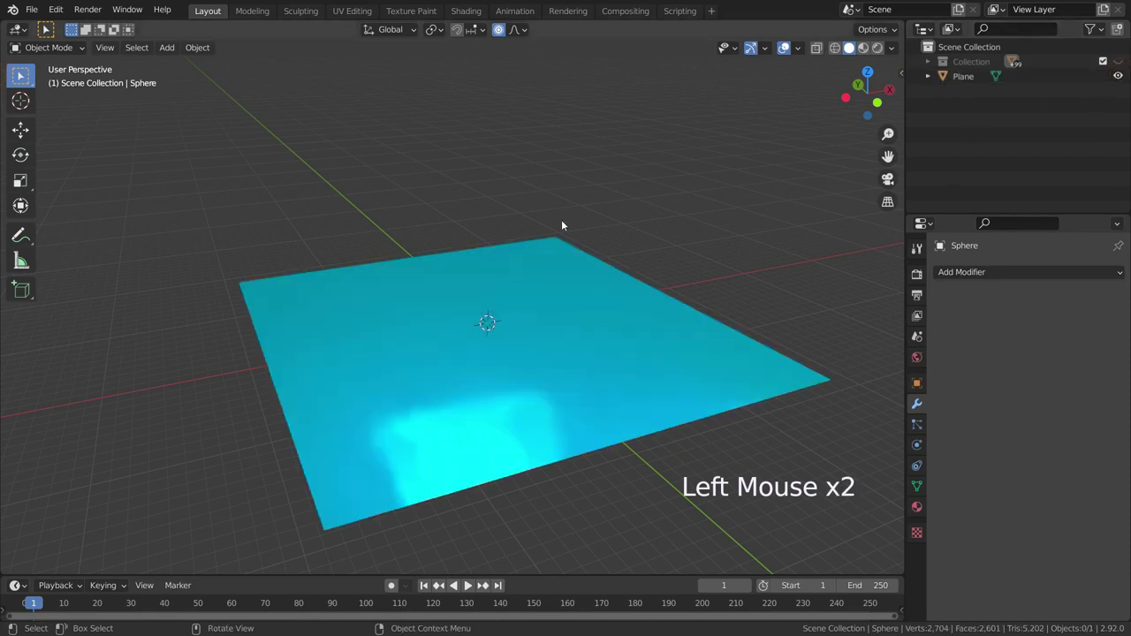
pyautogui.click(554, 369)
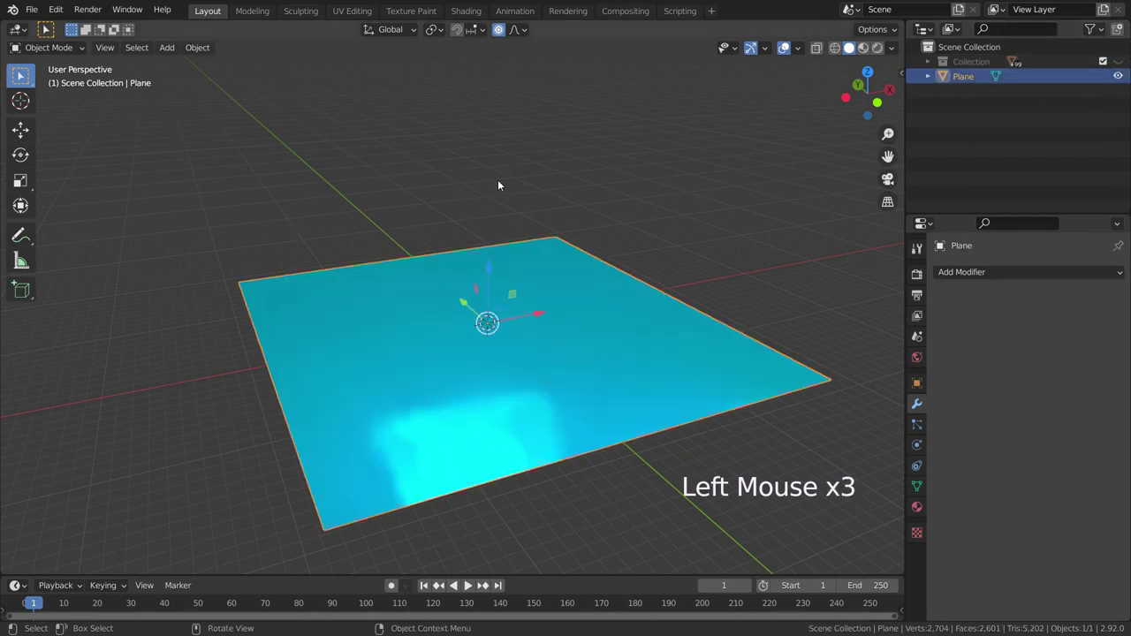
# Enter Edit Mode on the 2,704-vertex plane and orbit the view
pyautogui.press('Tab')
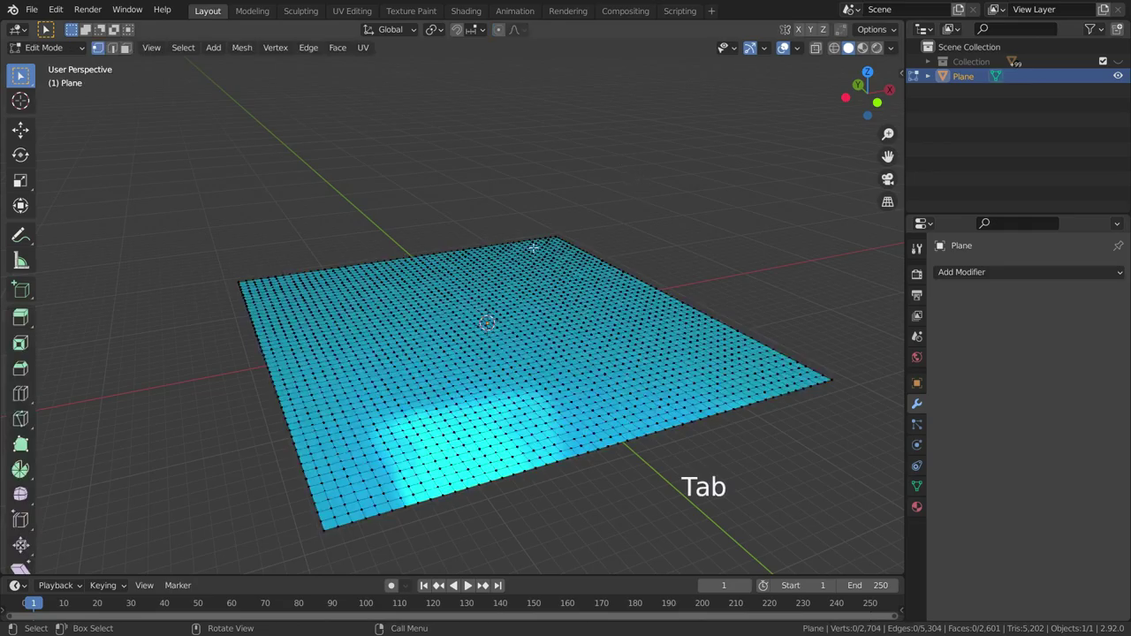
pyautogui.scroll(2, 467, 369)
pyautogui.moveTo(470, 372); pyautogui.dragTo(495, 351, button='middle')
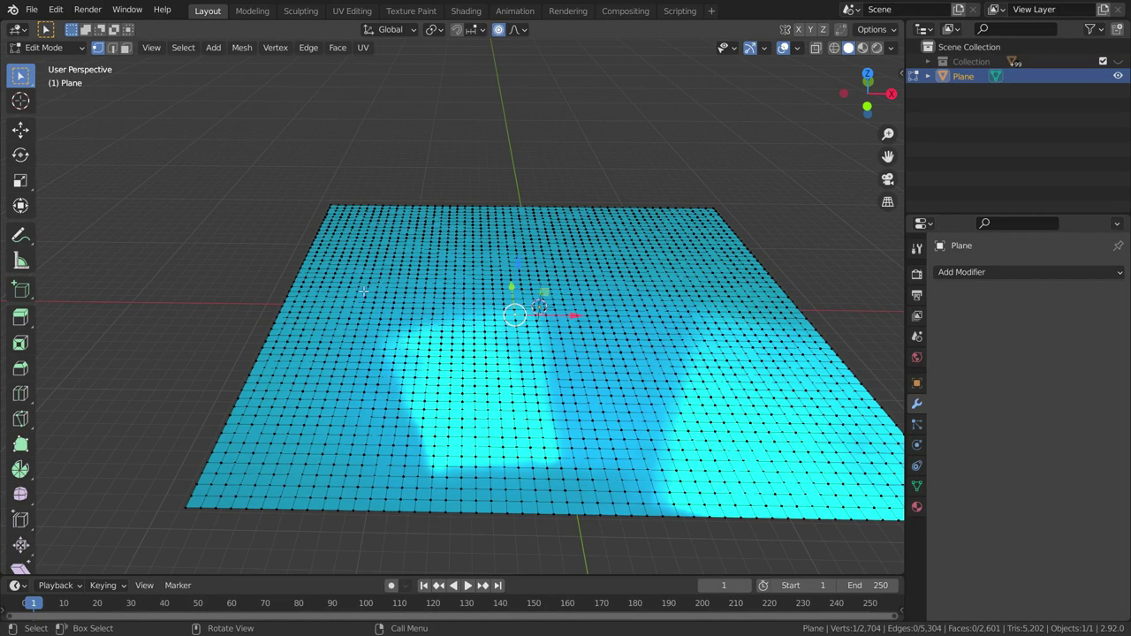
pyautogui.scroll(-1, 363, 290)
pyautogui.scroll(1, 363, 290)
# Raise a first proportional dome on the plane, adjusting the influence size
pyautogui.press('g')
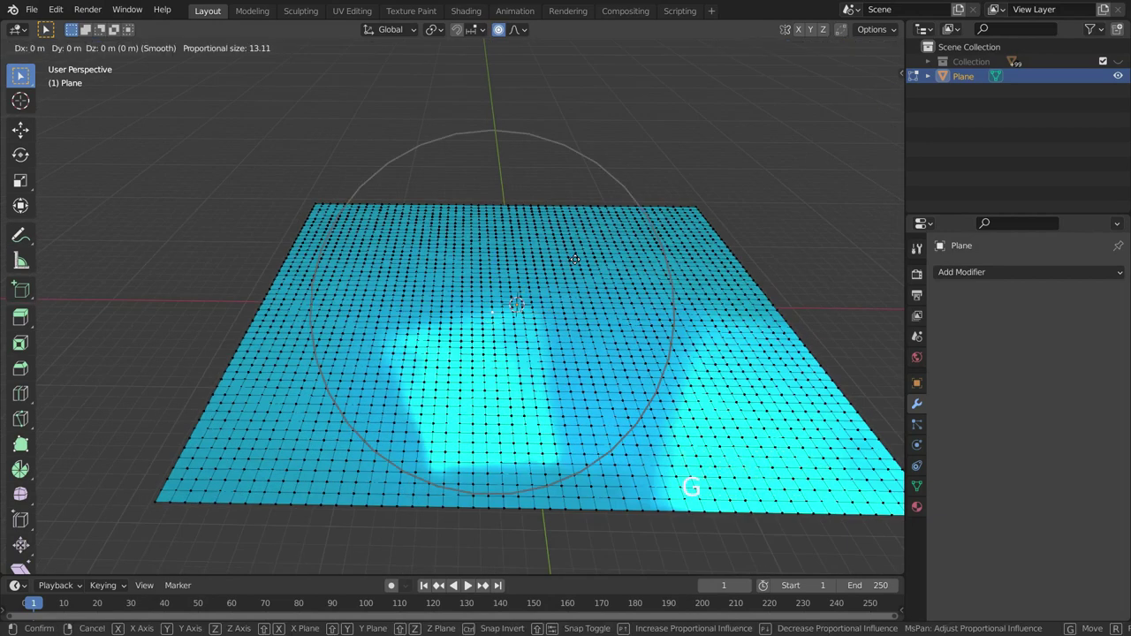
pyautogui.press('z')
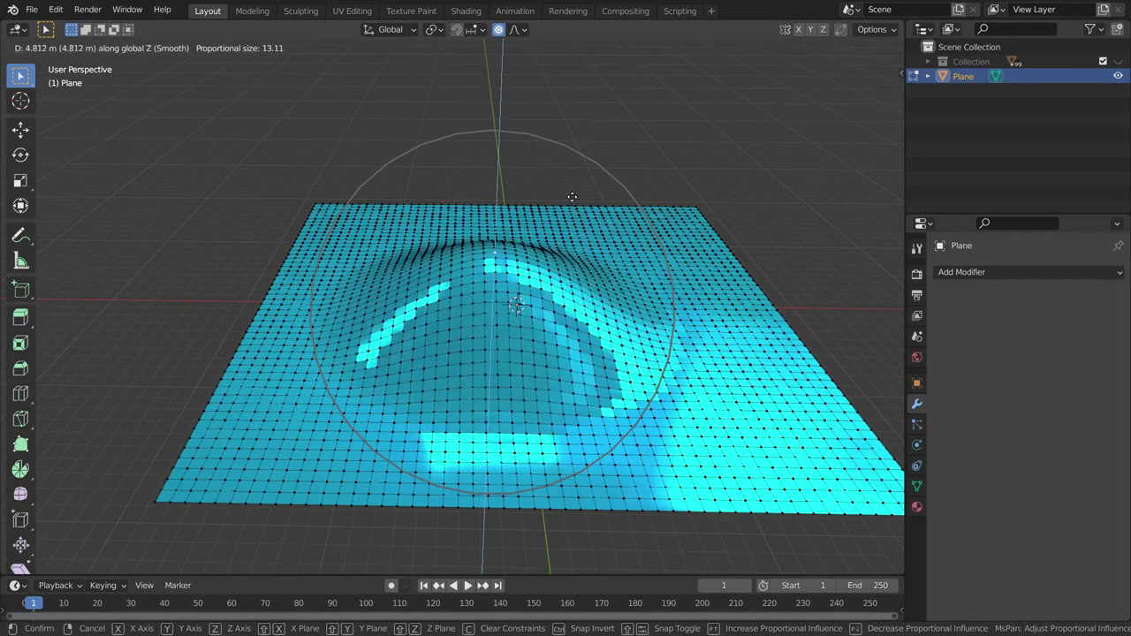
pyautogui.scroll(-3, 569, 141)
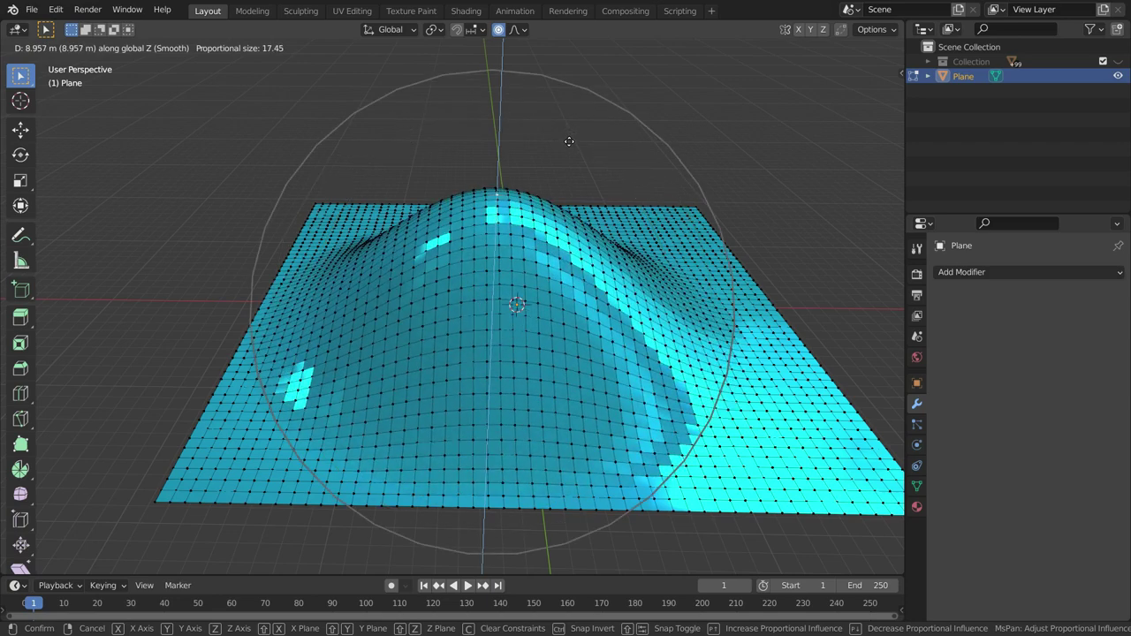
pyautogui.scroll(-5, 569, 106)
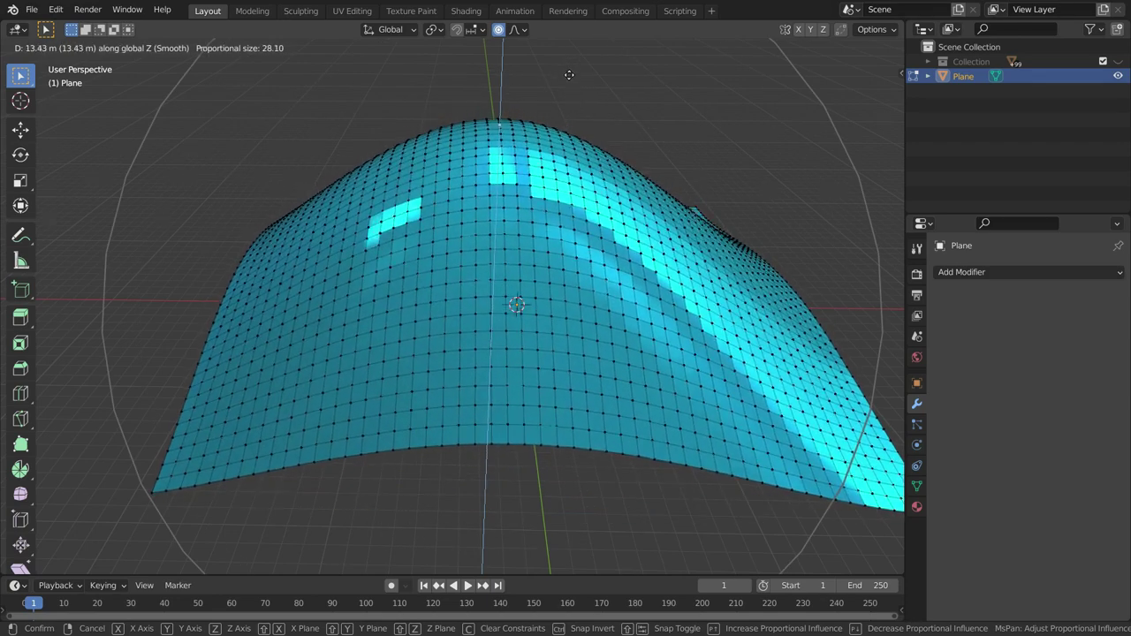
pyautogui.scroll(8, 569, 106)
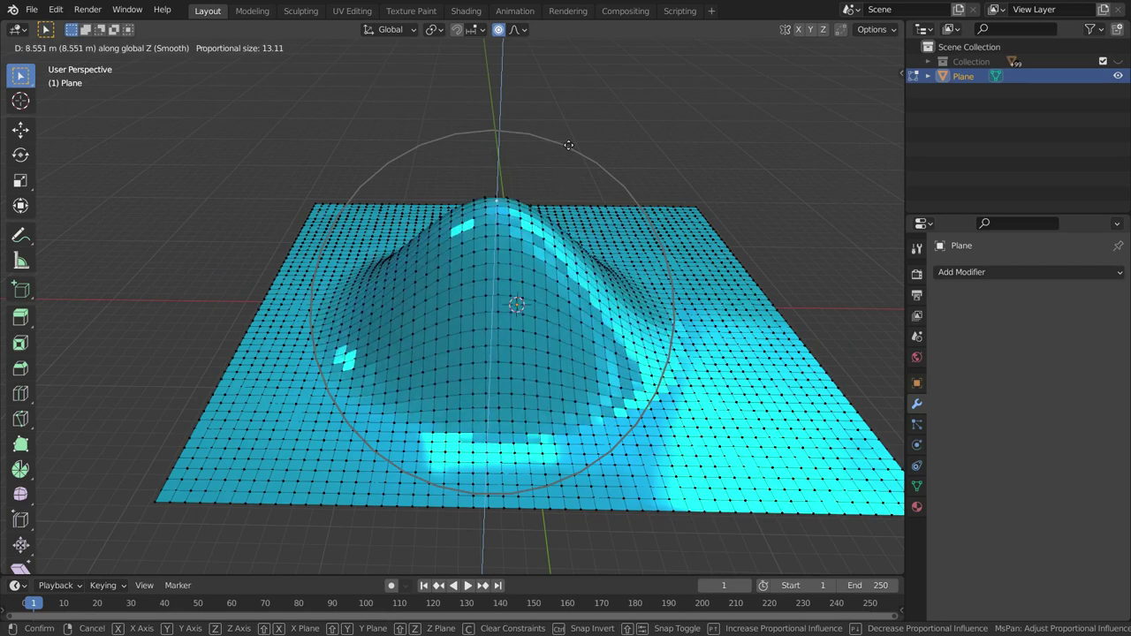
pyautogui.click(681, 416)
# Undo, select a central vertex and raise a new dome from it
pyautogui.press('g')
pyautogui.press('z')
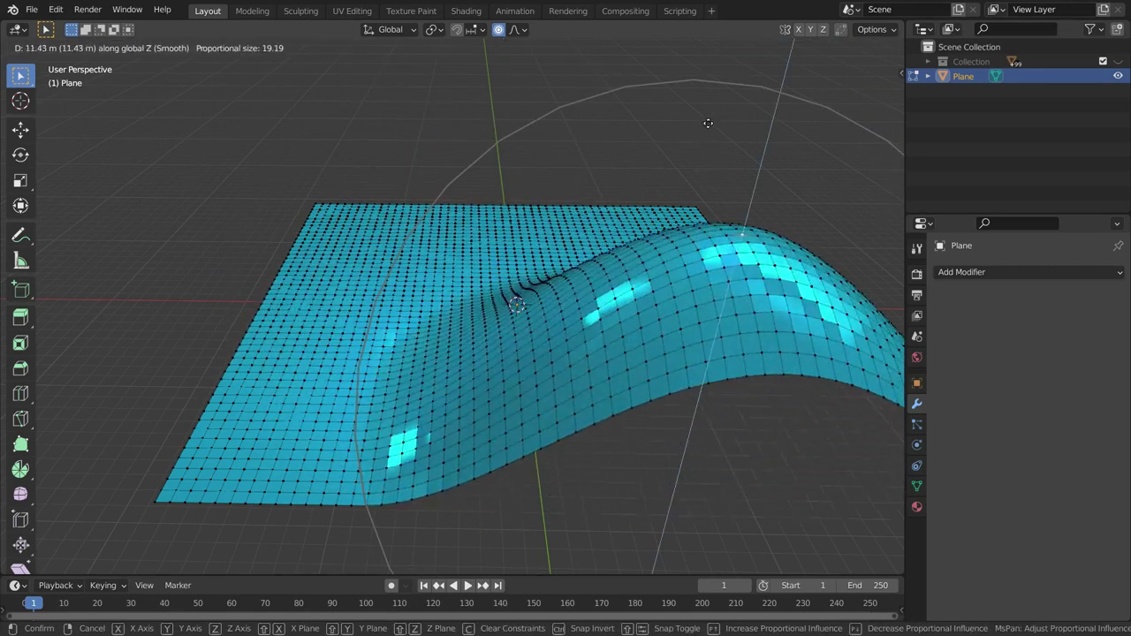
pyautogui.scroll(-5, 618, 253)
pyautogui.moveTo(618, 253); pyautogui.dragTo(623, 348, button='middle')
pyautogui.hotkey('ctrl', 'z')
pyautogui.click(657, 311)
pyautogui.press('g')
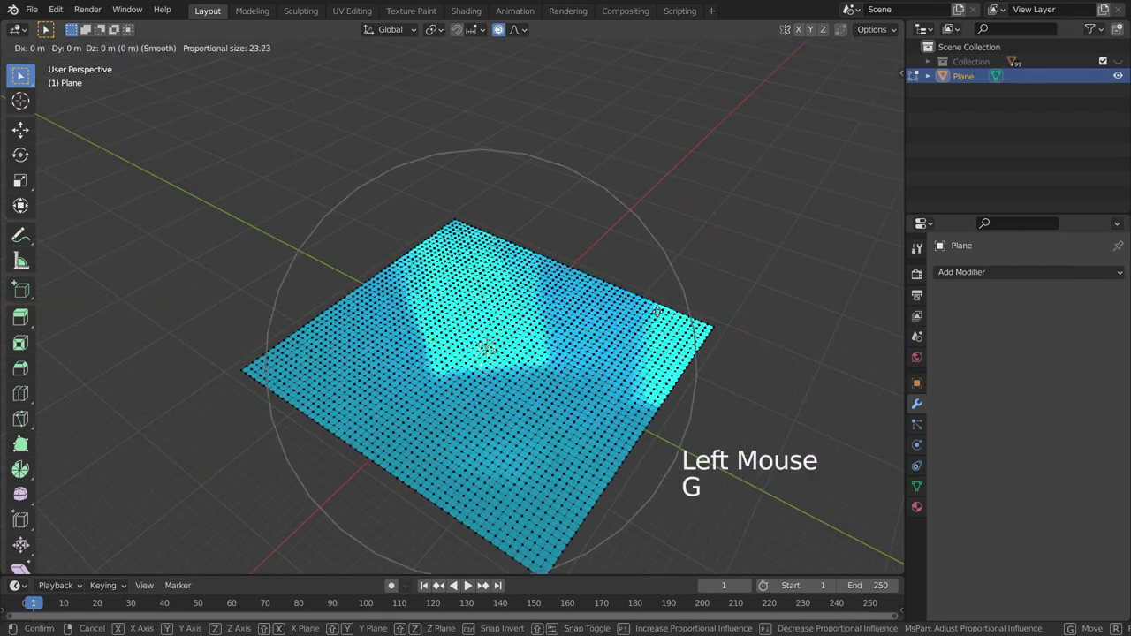
pyautogui.press('z')
pyautogui.click(610, 212)
pyautogui.scroll(-3, 584, 212)
pyautogui.moveTo(583, 212); pyautogui.dragTo(573, 203, button='middle')
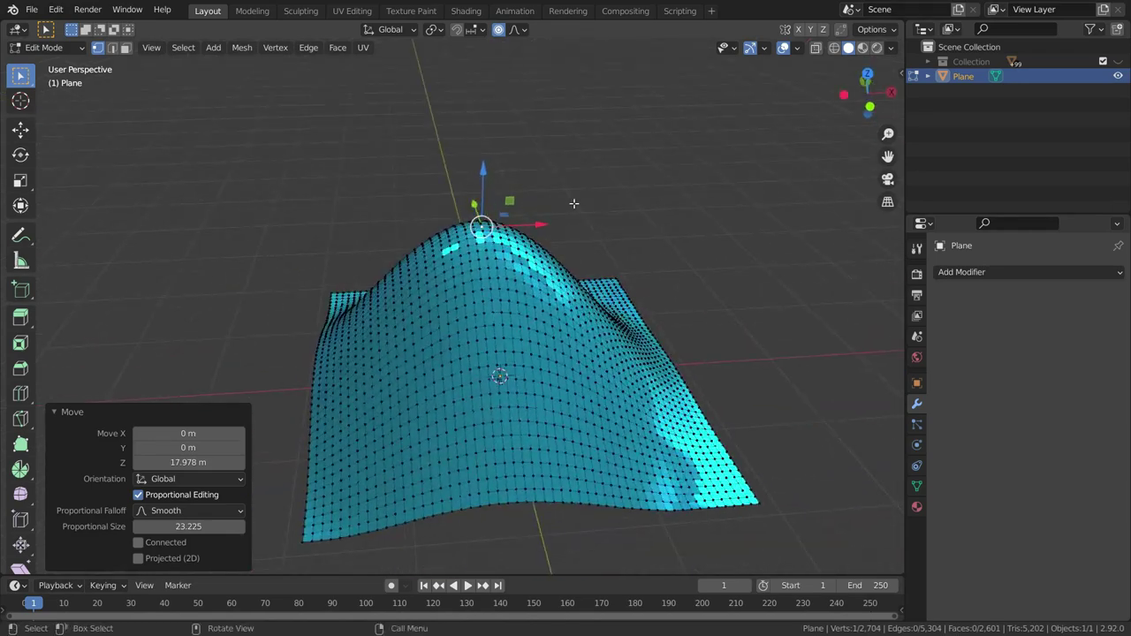
# Test a Sharp-falloff peak instead and view it from the front
pyautogui.hotkey('ctrl', 'z')
pyautogui.click(517, 29)
pyautogui.click(541, 154)
pyautogui.press('g')
pyautogui.press('z')
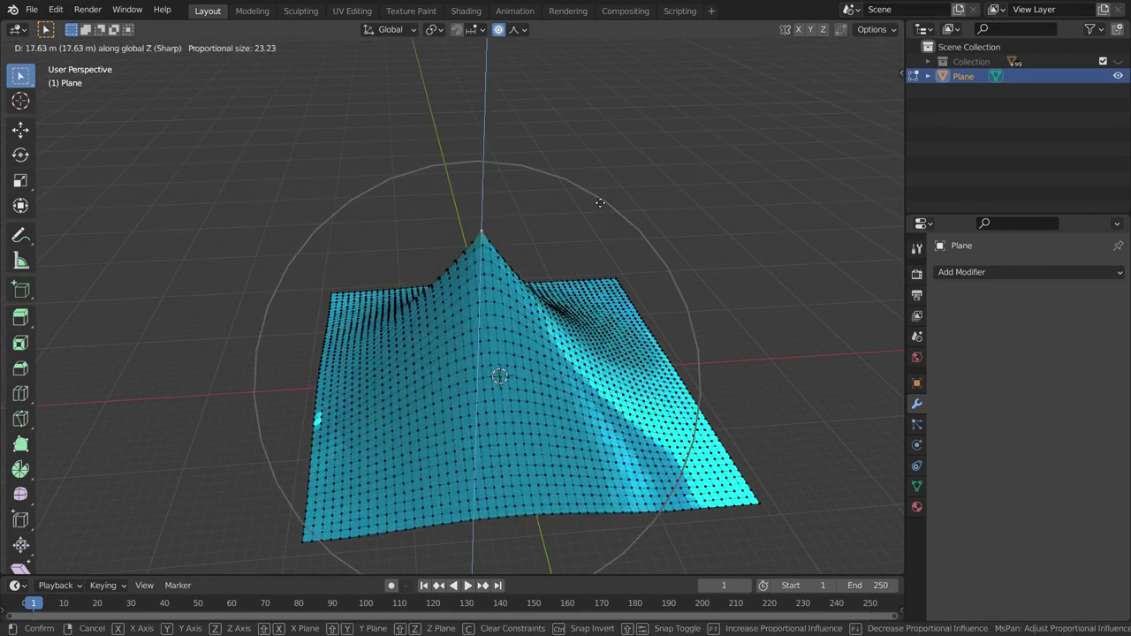
pyautogui.click(600, 204)
pyautogui.scroll(-3, 600, 203)
pyautogui.scroll(3, 599, 203)
pyautogui.moveTo(600, 203); pyautogui.dragTo(596, 265, button='middle')
pyautogui.press('KP_1')
# Switch to Smooth falloff and raise the vertex 16.565 m at size 23.225
pyautogui.hotkey('ctrl', 'z')
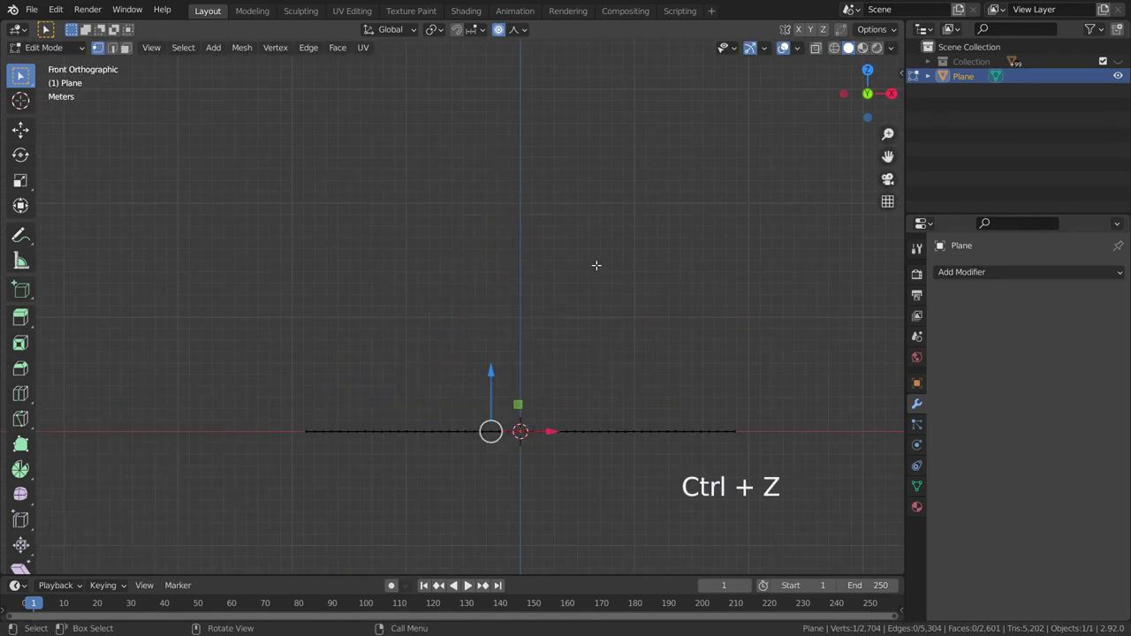
pyautogui.press('g')
pyautogui.press('z')
pyautogui.click(606, 78)
pyautogui.hotkey('ctrl', 'z')
pyautogui.click(518, 29)
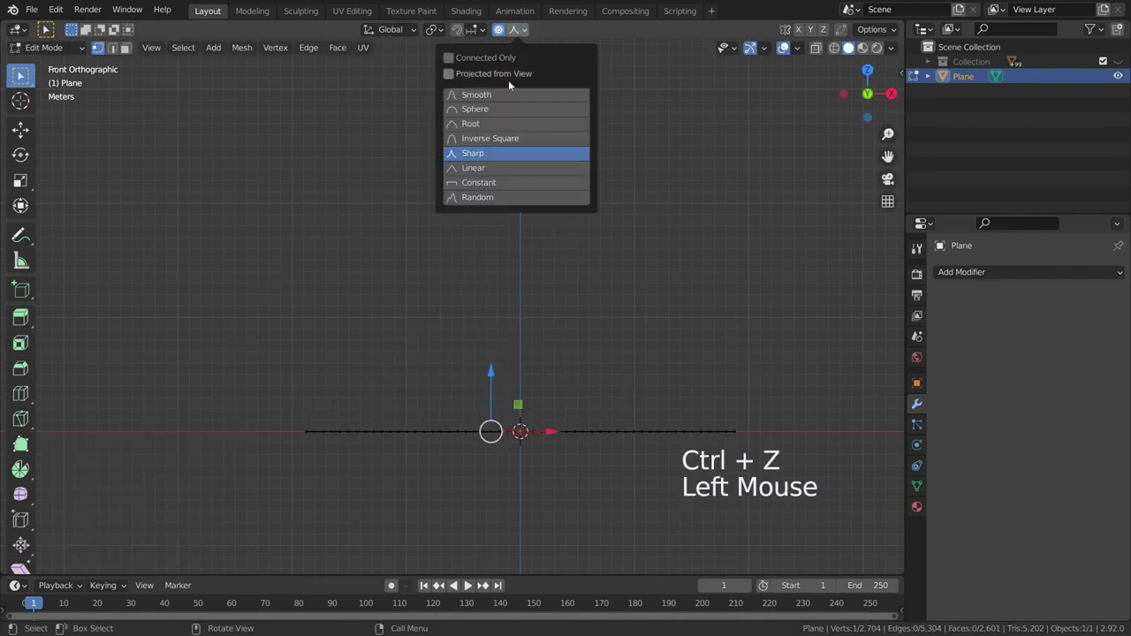
pyautogui.click(477, 95)
pyautogui.press('g')
pyautogui.press('z')
pyautogui.click(637, 197)
pyautogui.scroll(2, 636, 198)
pyautogui.moveTo(636, 197); pyautogui.dragTo(665, 137, button='middle')
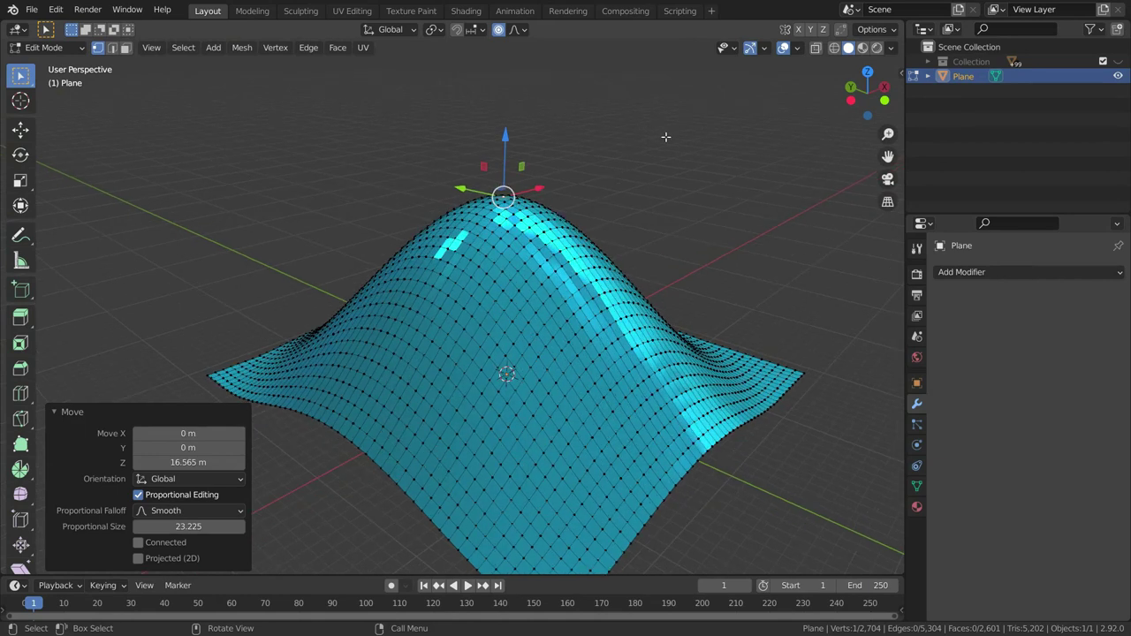
# Undo the hill so the plane is flat again and orbit the view
pyautogui.click(517, 29)
pyautogui.hotkey('ctrl', 'z')
pyautogui.scroll(-1, 633, 218)
pyautogui.scroll(1, 633, 217)
pyautogui.moveTo(632, 217); pyautogui.dragTo(351, 384, button='middle')
# Duplicate the whole plane, disable proportional editing and move the copy 41.598 m along X
pyautogui.press('l')
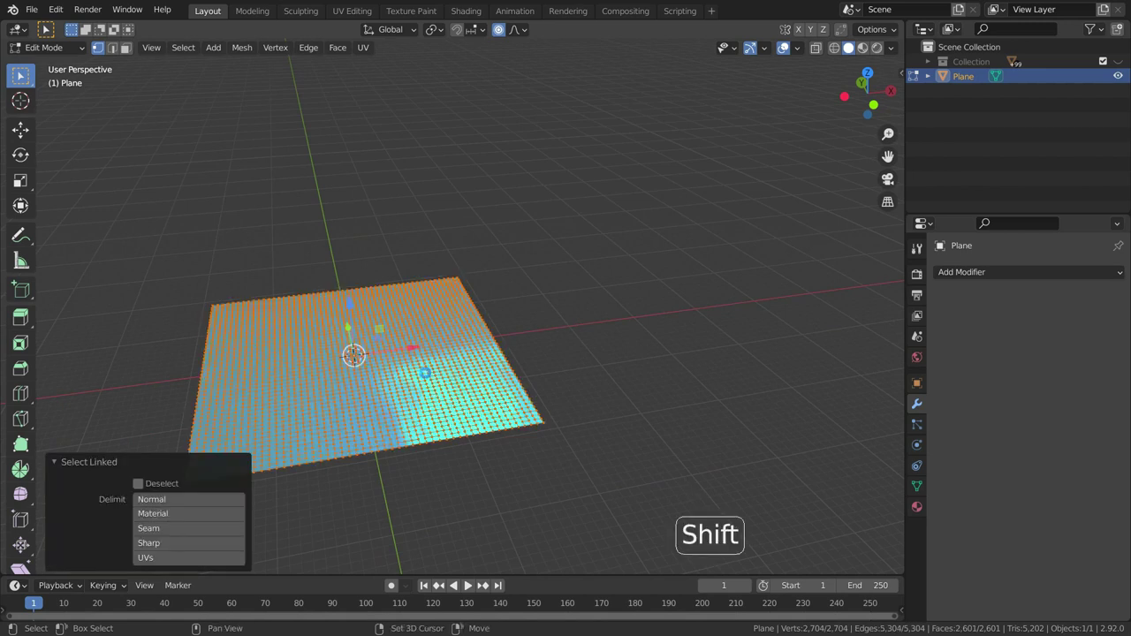
pyautogui.hotkey('shift', 'd')
pyautogui.rightClick(425, 373)
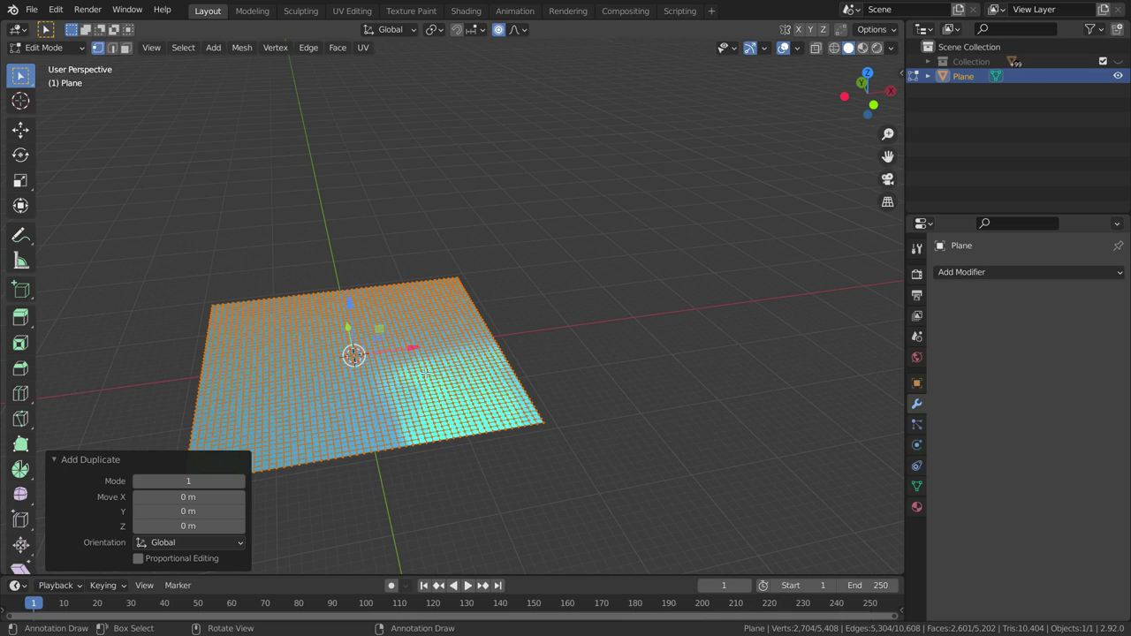
pyautogui.click(498, 30)
pyautogui.moveTo(408, 349); pyautogui.dragTo(698, 311)
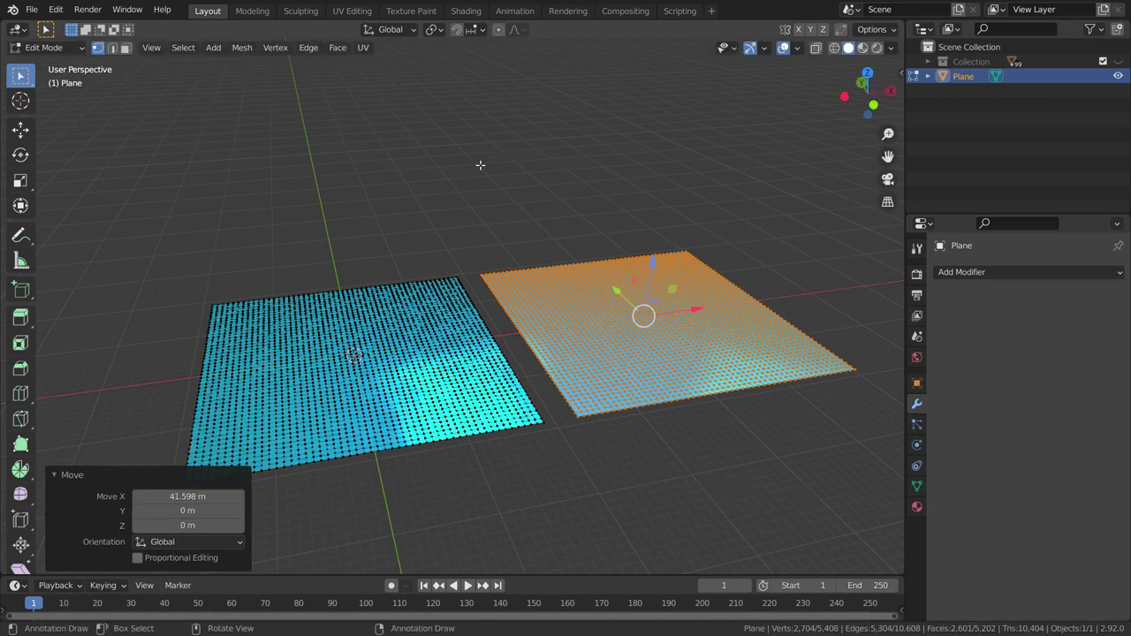
pyautogui.click(475, 196)
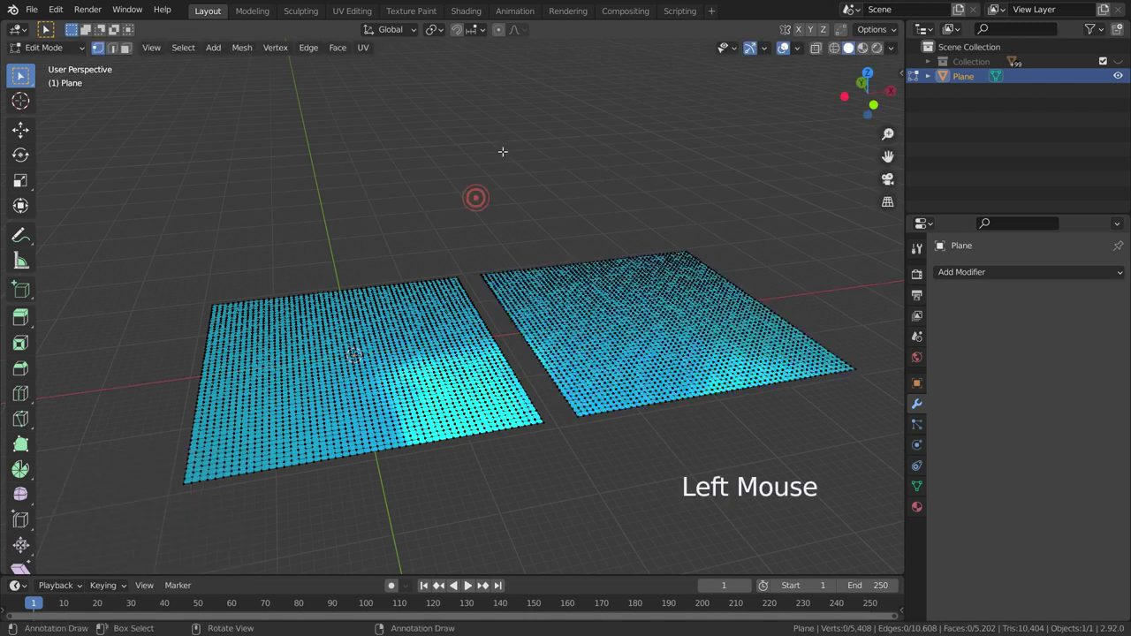
# With Proportional Editing on, raise a left-plane vertex on Z, lifting both planes into a hill
pyautogui.click(499, 30)
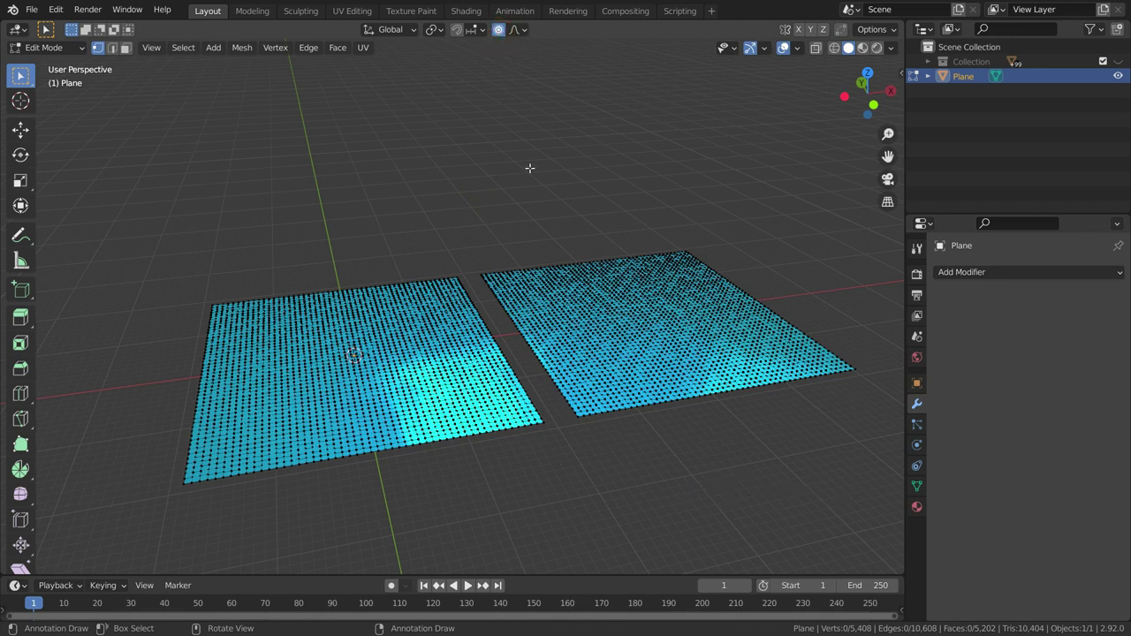
pyautogui.click(413, 353)
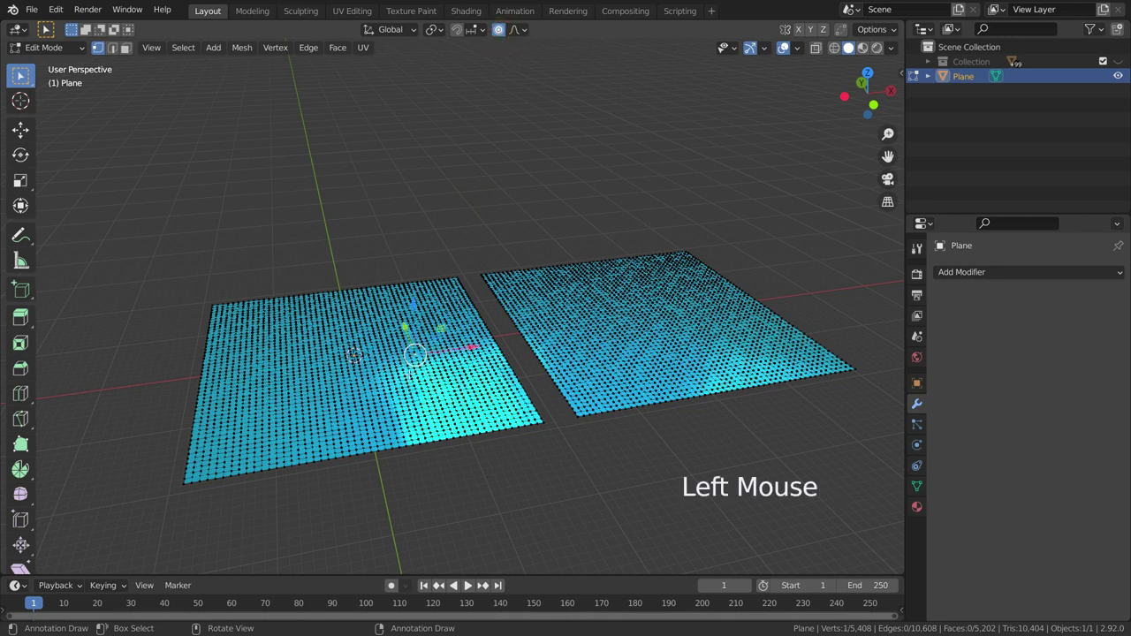
pyautogui.press('g')
pyautogui.press('z')
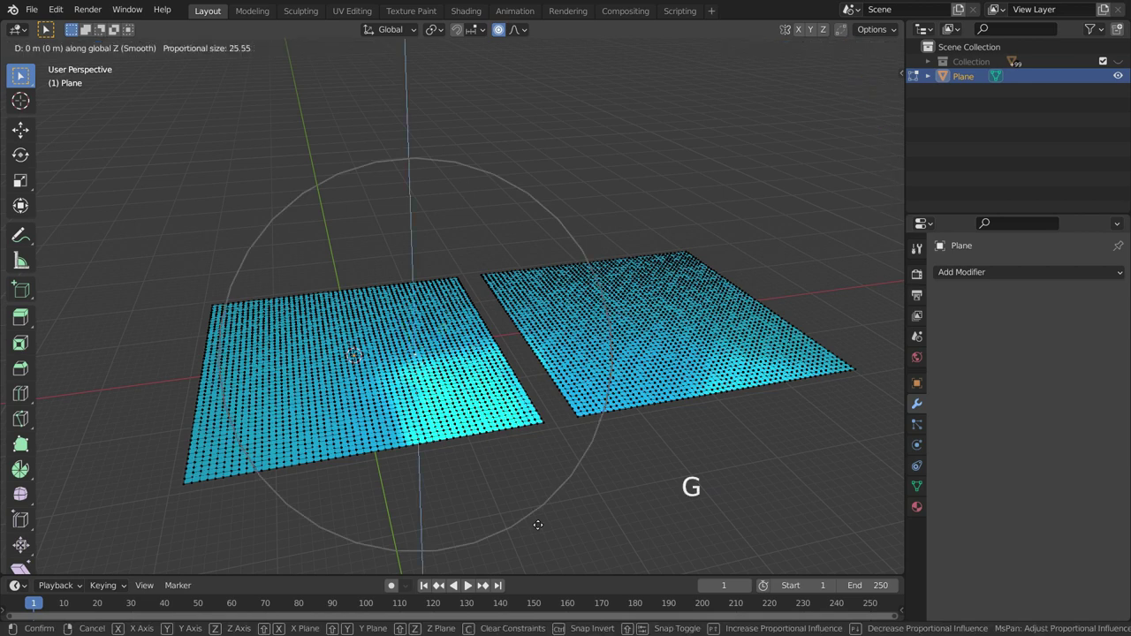
pyautogui.scroll(-3, 536, 459)
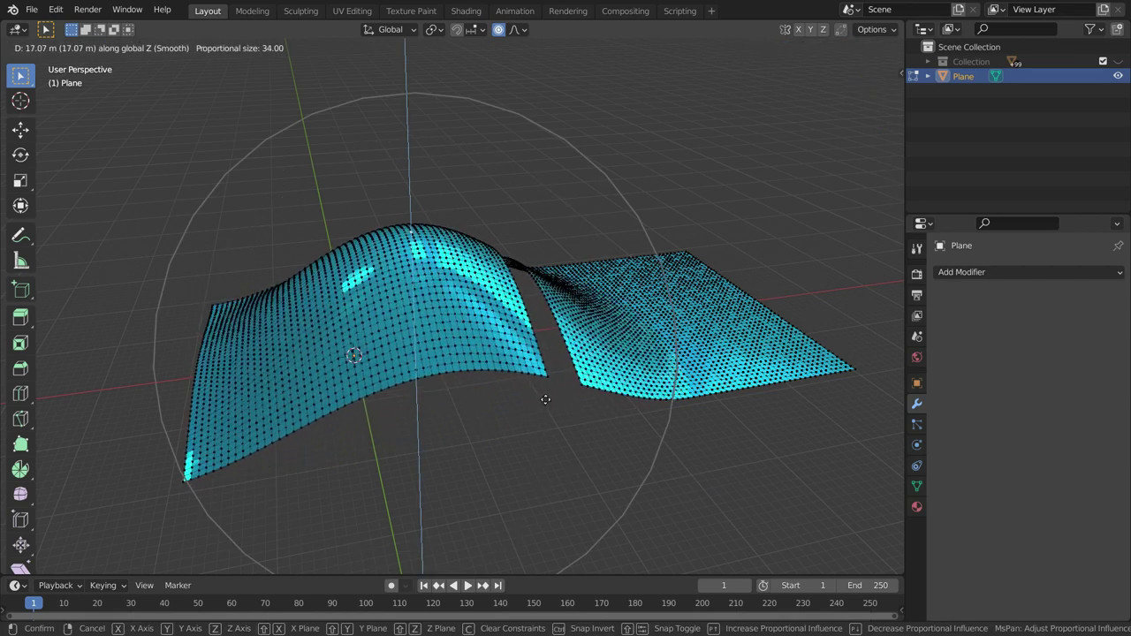
pyautogui.click(547, 393)
pyautogui.moveTo(598, 409); pyautogui.dragTo(633, 105, button='middle')
# Enable Connected Only, redo the Z raise so only the left plane lifts, then undo
pyautogui.click(518, 30)
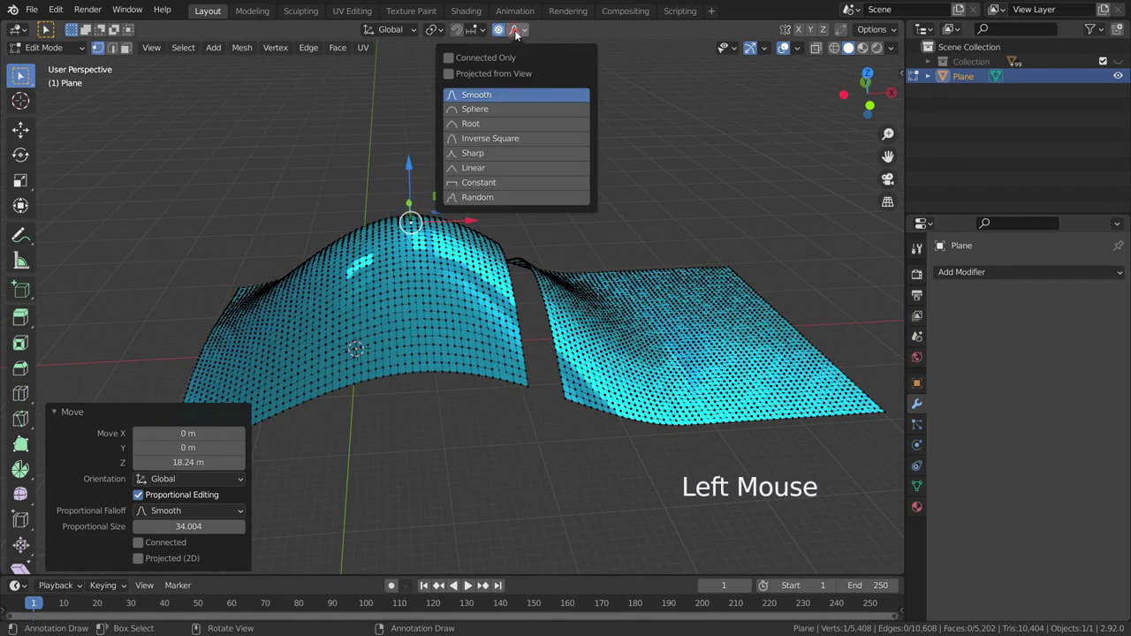
pyautogui.click(460, 58)
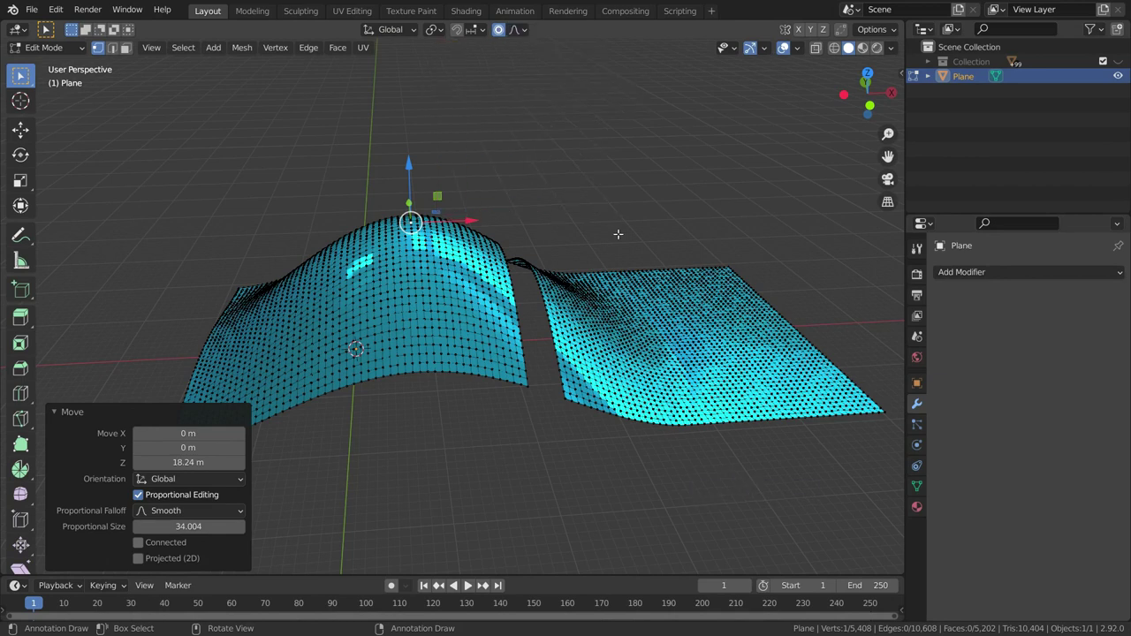
pyautogui.hotkey('ctrl', 'z')
pyautogui.press('g')
pyautogui.press('z')
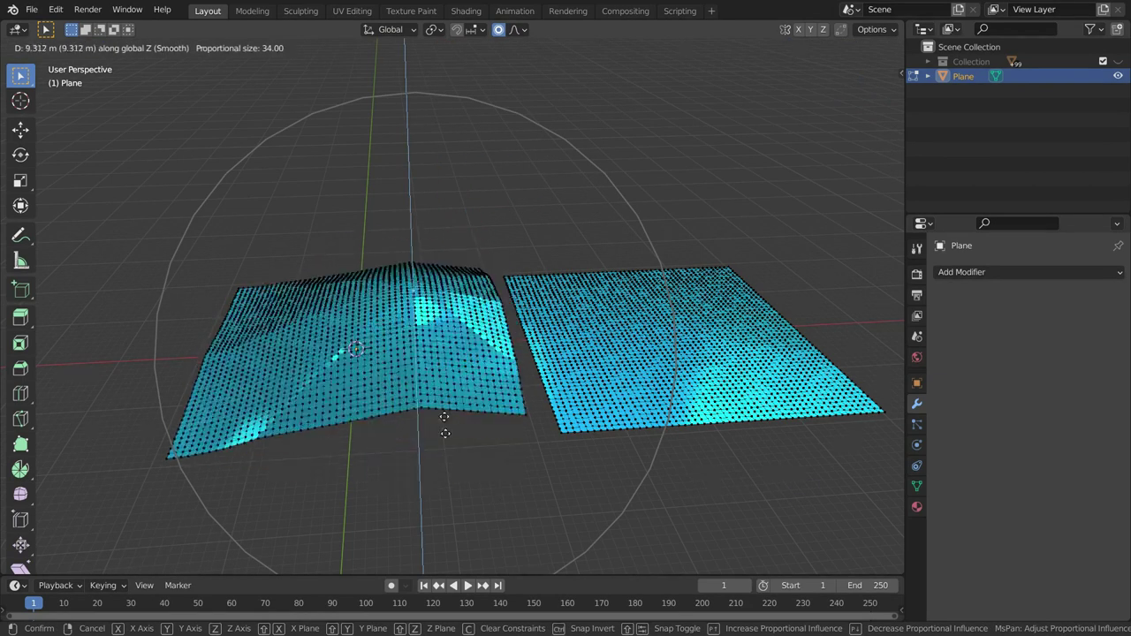
pyautogui.scroll(6, 512, 402)
pyautogui.click(541, 404)
pyautogui.scroll(-4, 541, 404)
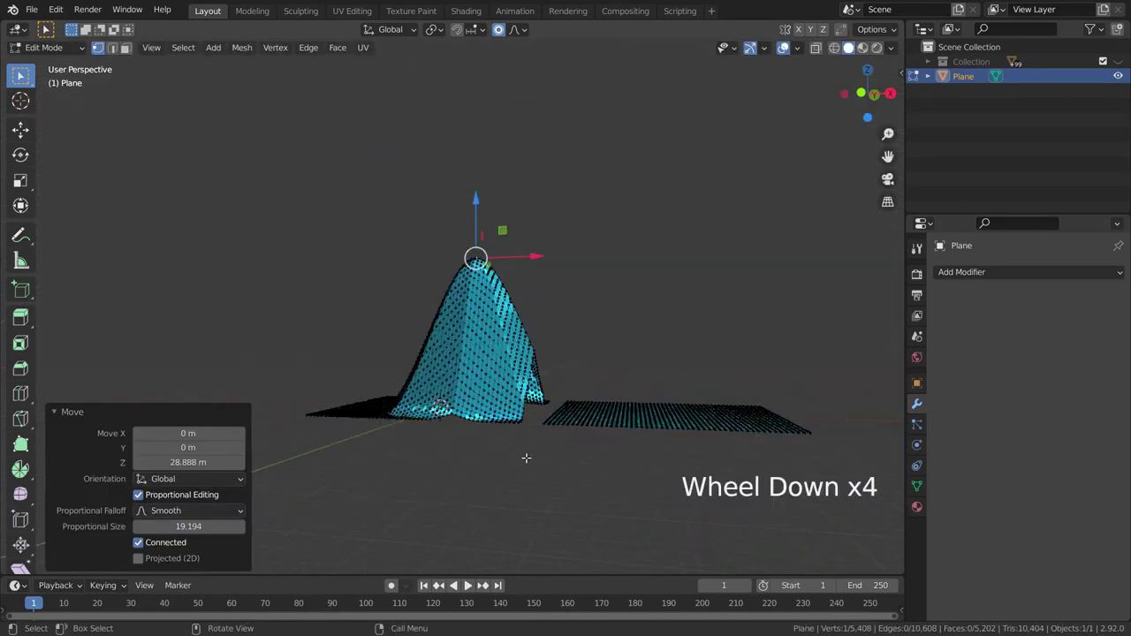
pyautogui.moveTo(525, 457); pyautogui.dragTo(513, 45, button='middle')
pyautogui.hotkey('ctrl', 'z')
pyautogui.hotkey('ctrl', 'z')
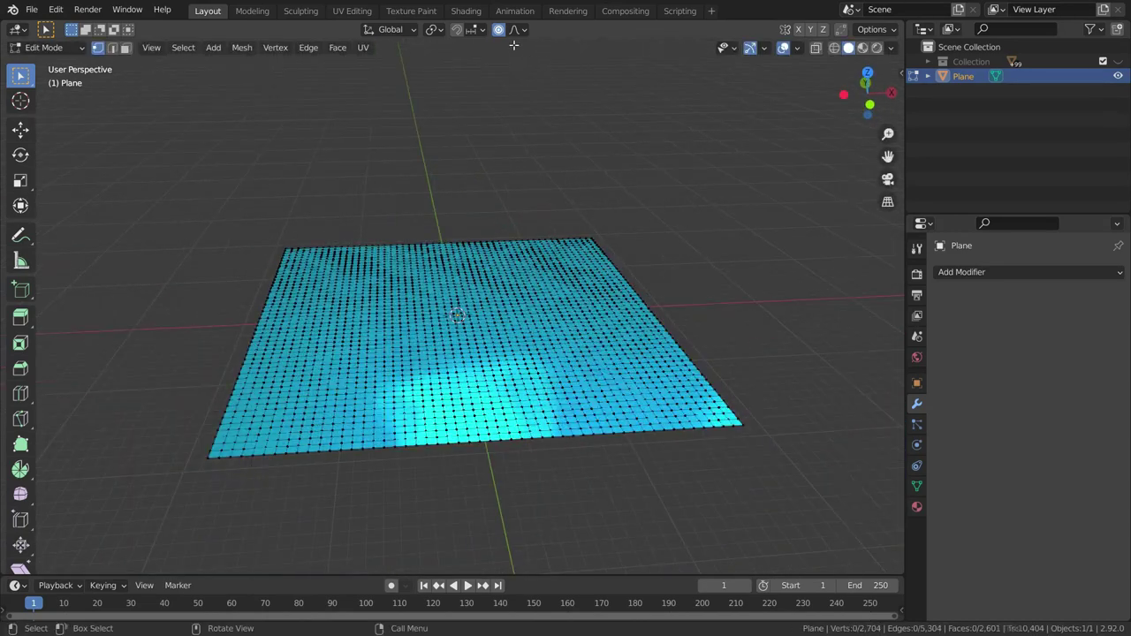
# Select a vertex near the plane's centre, switch to front view, and enable Projected from View
pyautogui.click(519, 32)
pyautogui.click(430, 316)
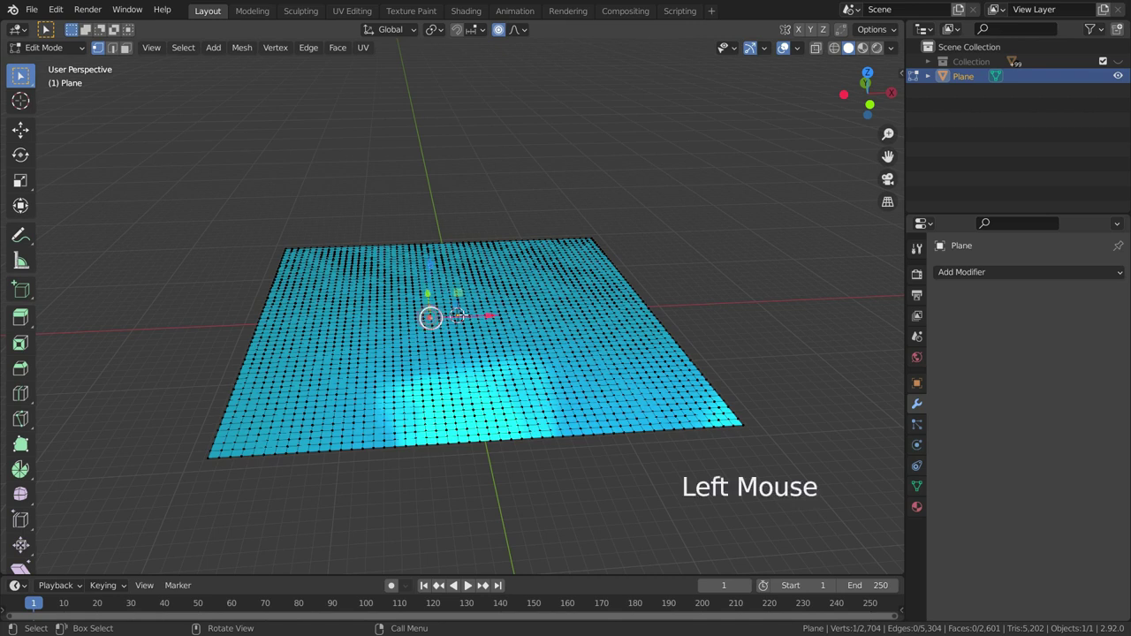
pyautogui.press('KP_1')
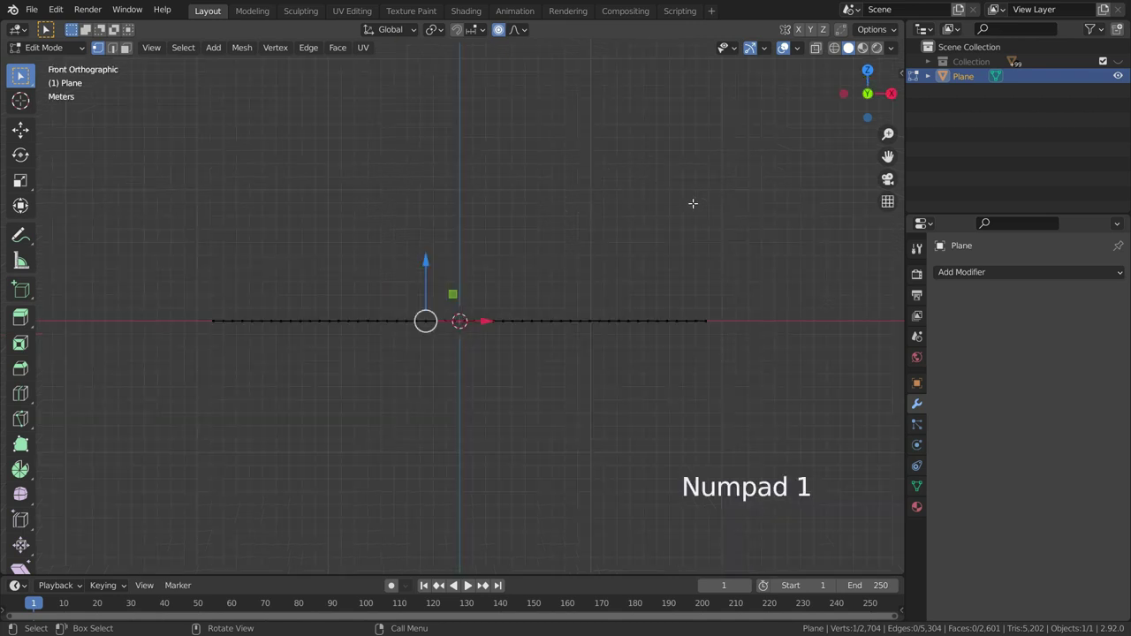
pyautogui.click(516, 32)
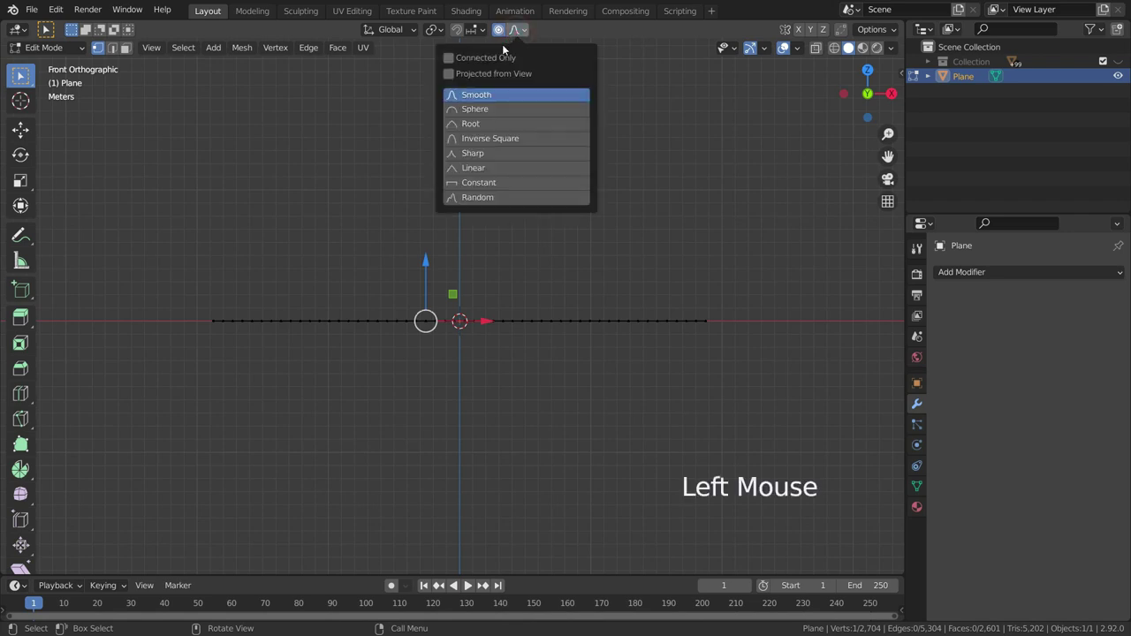
pyautogui.click(447, 74)
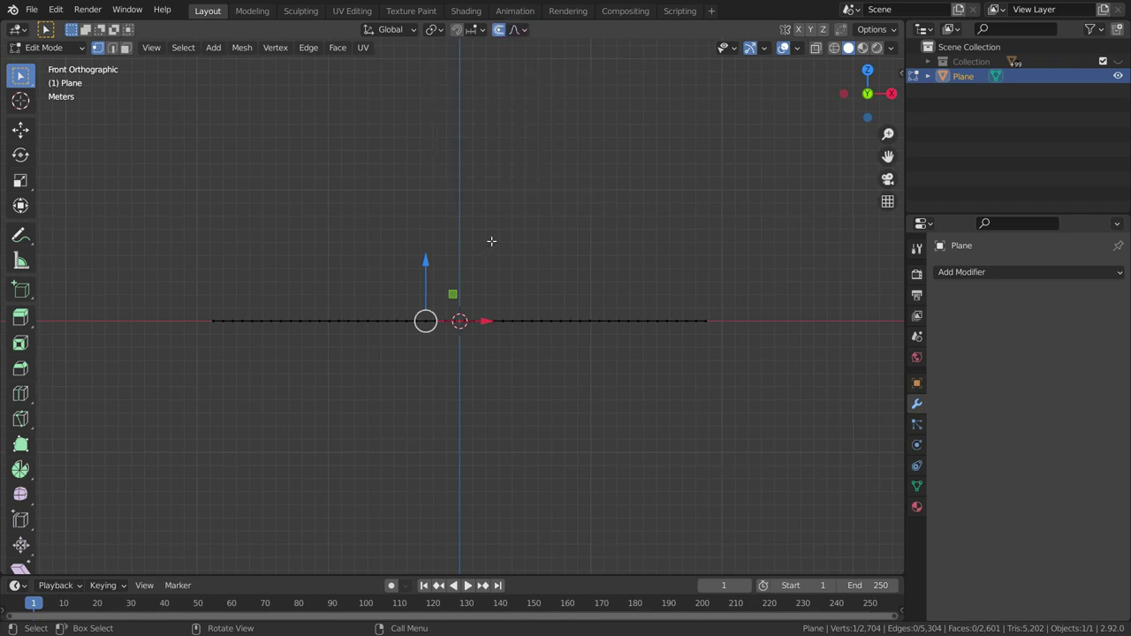
# Raise the vertex 11.177 m on Z into a full-depth smooth ridge, then orbit to inspect it
pyautogui.press('g')
pyautogui.press('z')
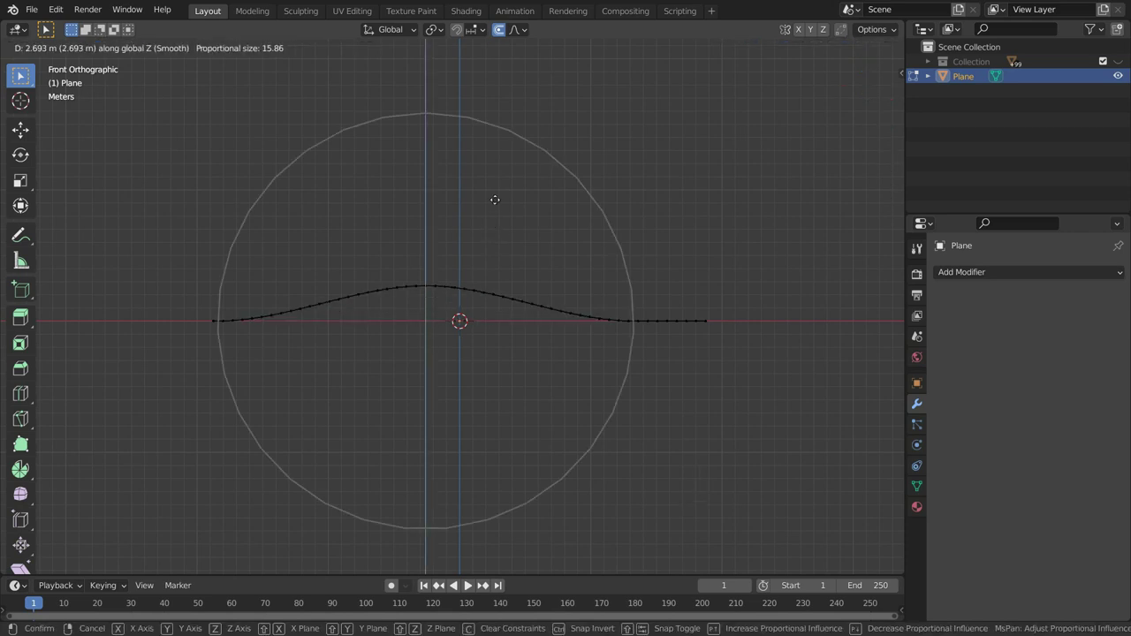
pyautogui.click(503, 95)
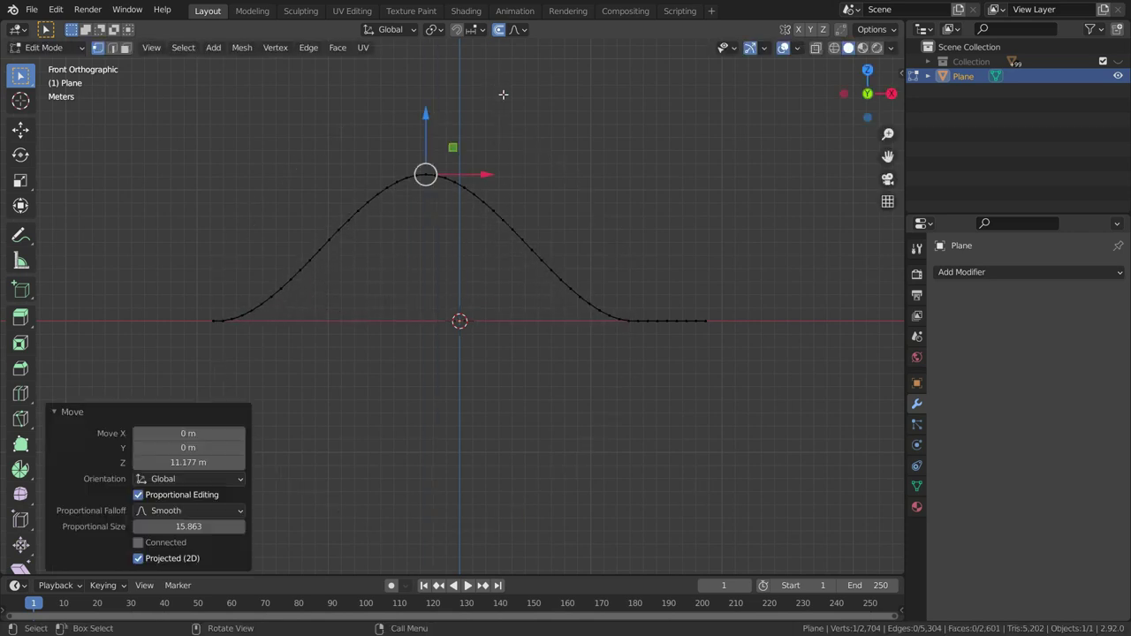
pyautogui.moveTo(401, 263); pyautogui.dragTo(580, 257, button='middle')
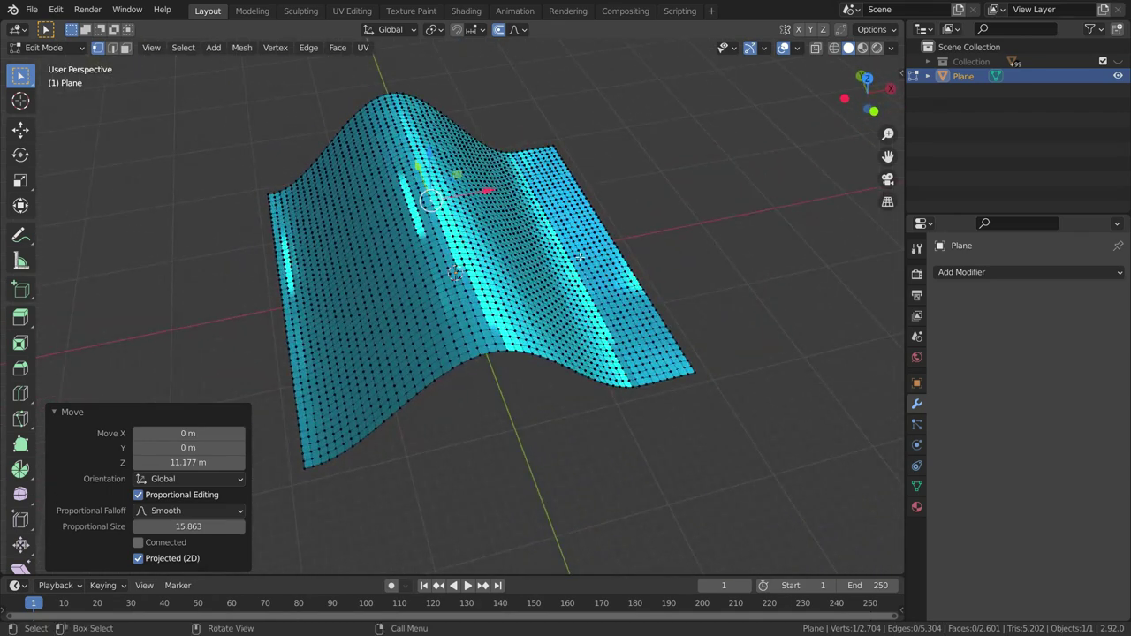
pyautogui.moveTo(469, 330); pyautogui.dragTo(513, 284, button='middle')
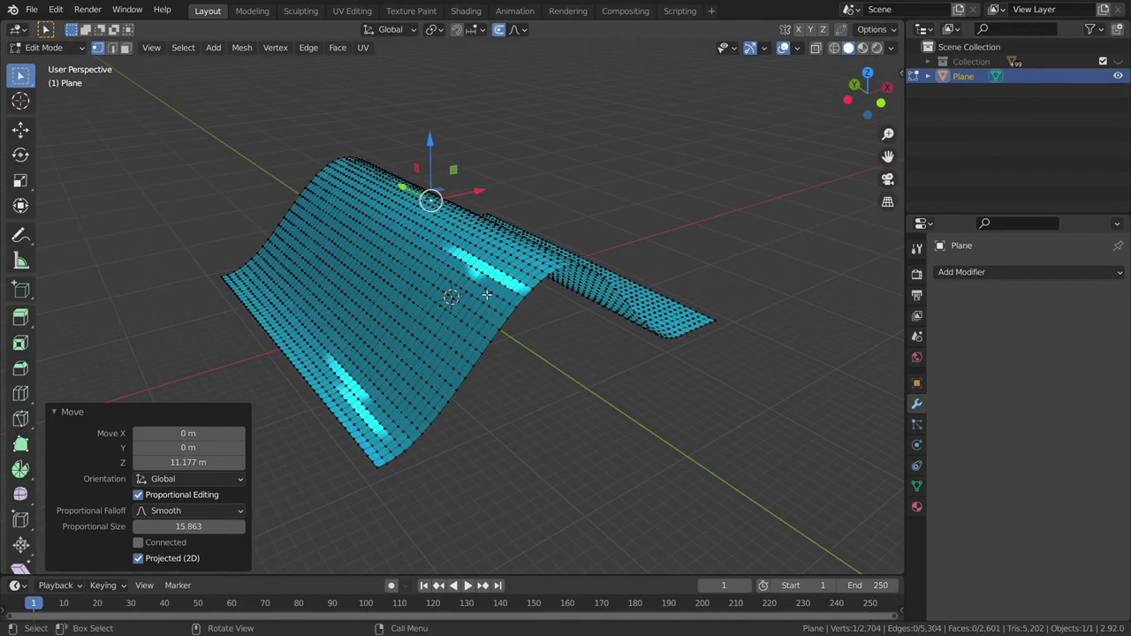
pyautogui.moveTo(505, 329); pyautogui.dragTo(477, 348, button='middle')
pyautogui.press('KP_1')
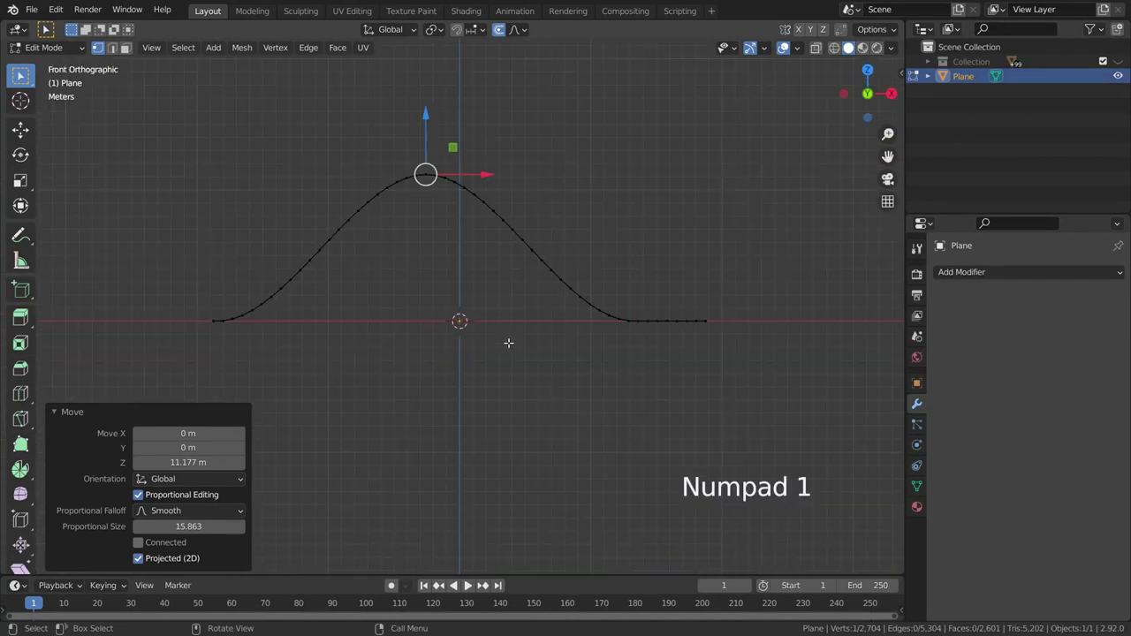
pyautogui.click(138, 558)
pyautogui.click(139, 558)
pyautogui.click(139, 558)
pyautogui.moveTo(282, 424); pyautogui.dragTo(322, 400, button='middle')
pyautogui.press('KP_1')
pyautogui.click(138, 559)
pyautogui.moveTo(328, 353); pyautogui.dragTo(467, 76, button='middle')
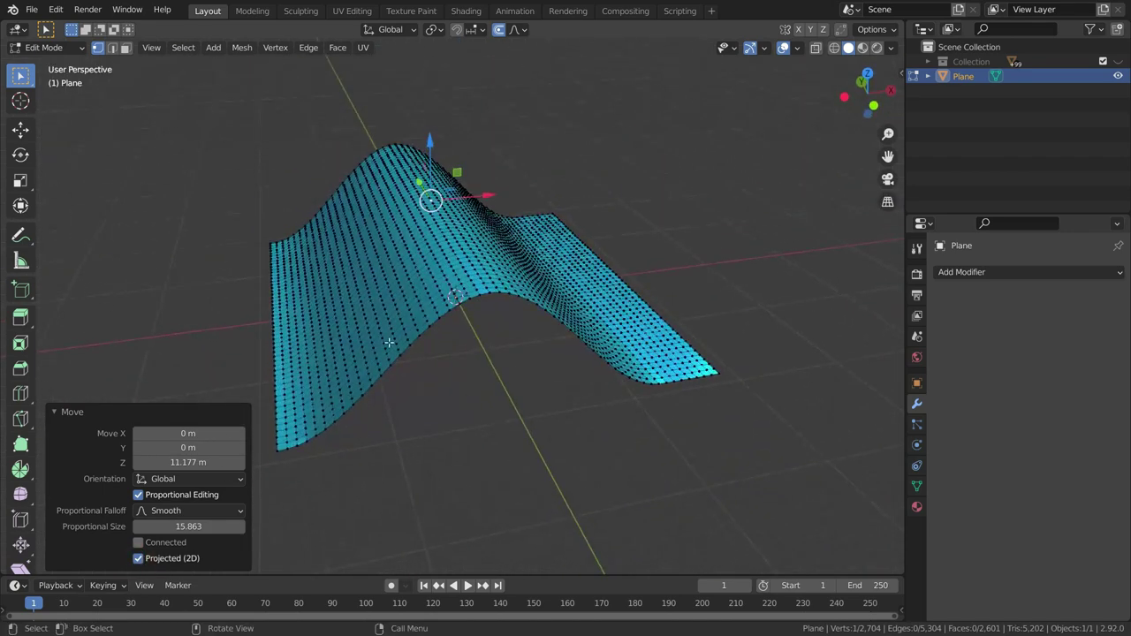
pyautogui.scroll(2, 468, 75)
pyautogui.click(525, 30)
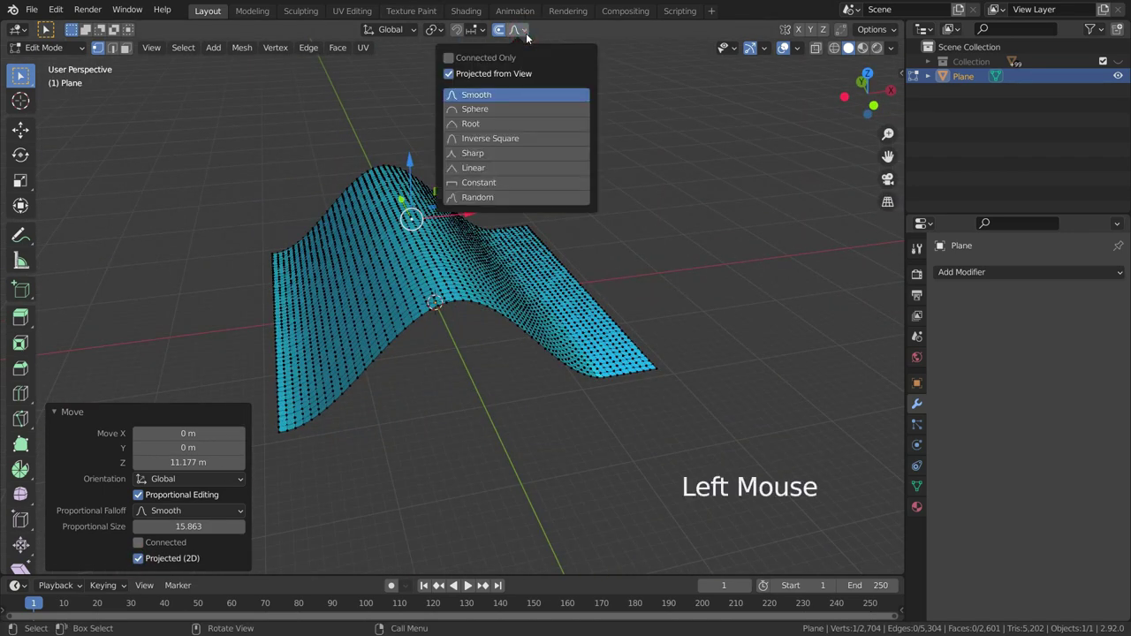
pyautogui.click(452, 57)
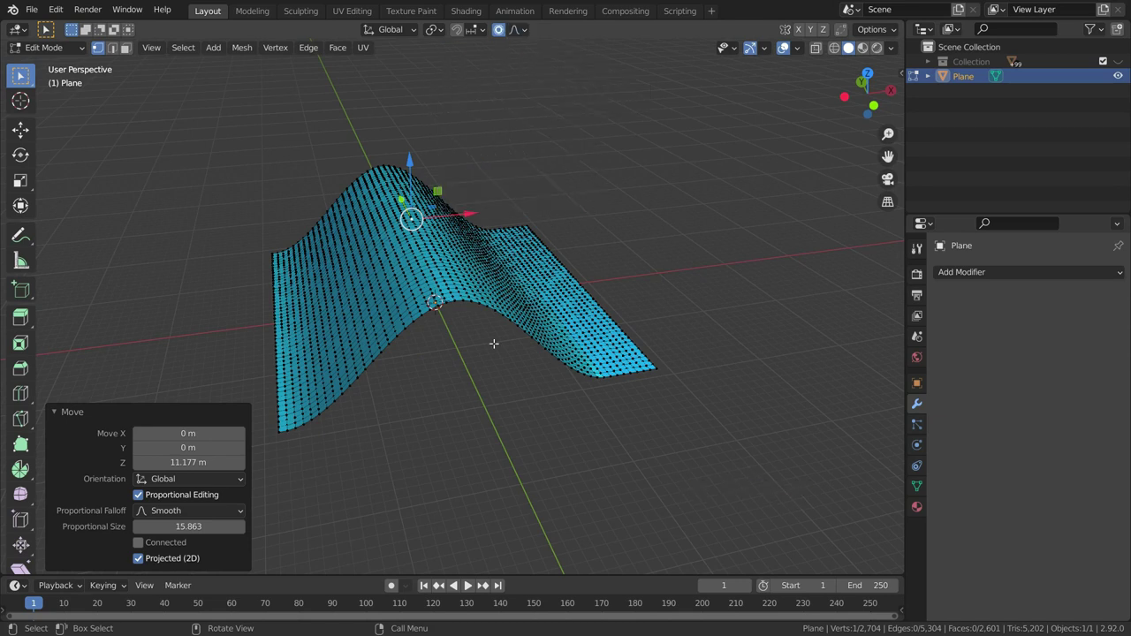
pyautogui.click(516, 31)
pyautogui.click(449, 59)
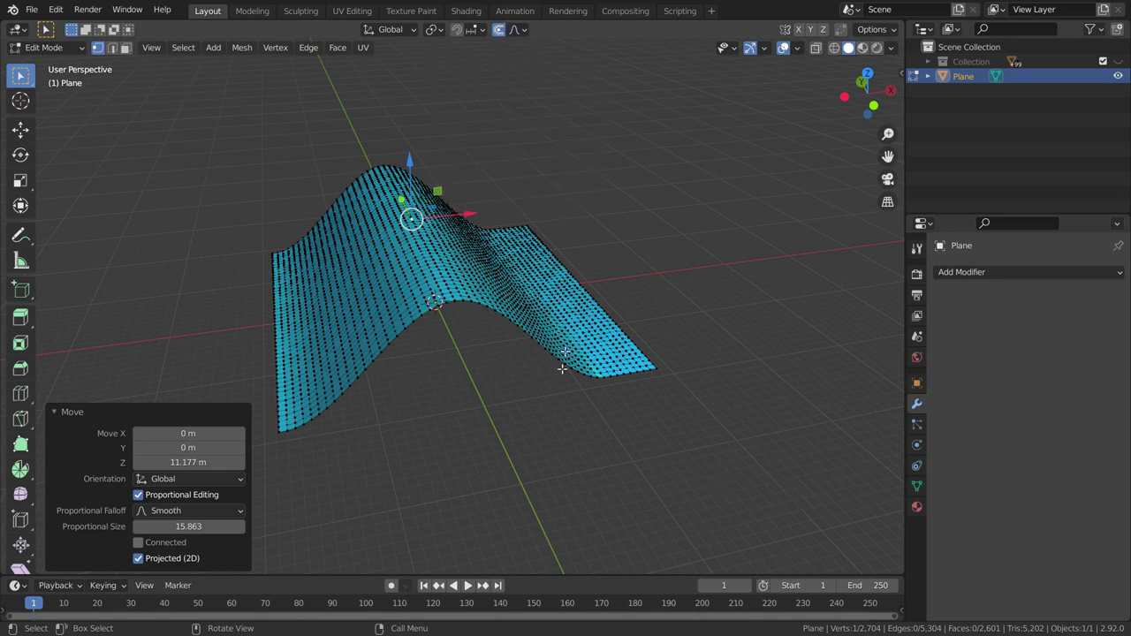